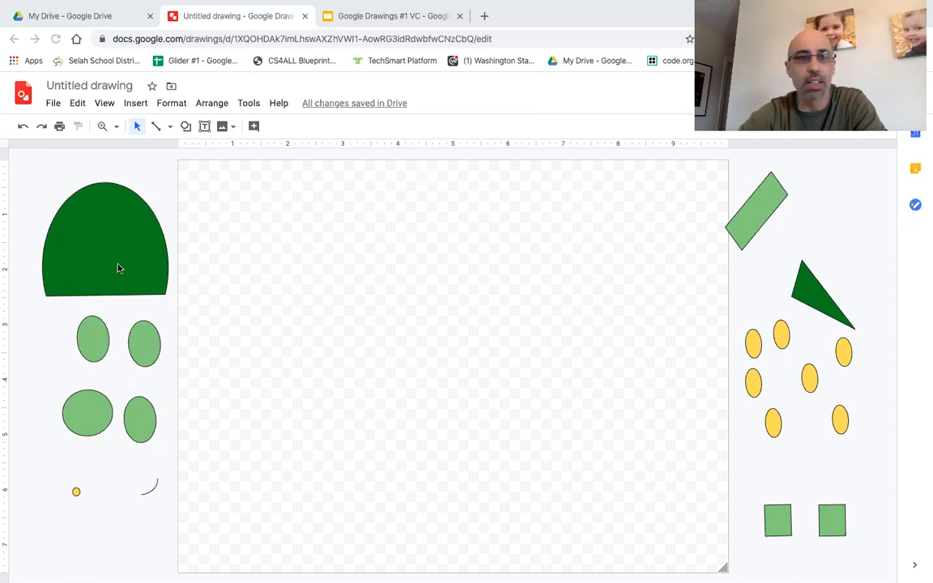
- Duplicate a yellow oval from beside the canvas, place the copy on the canvas's edge and delete that copy
click(141, 240)
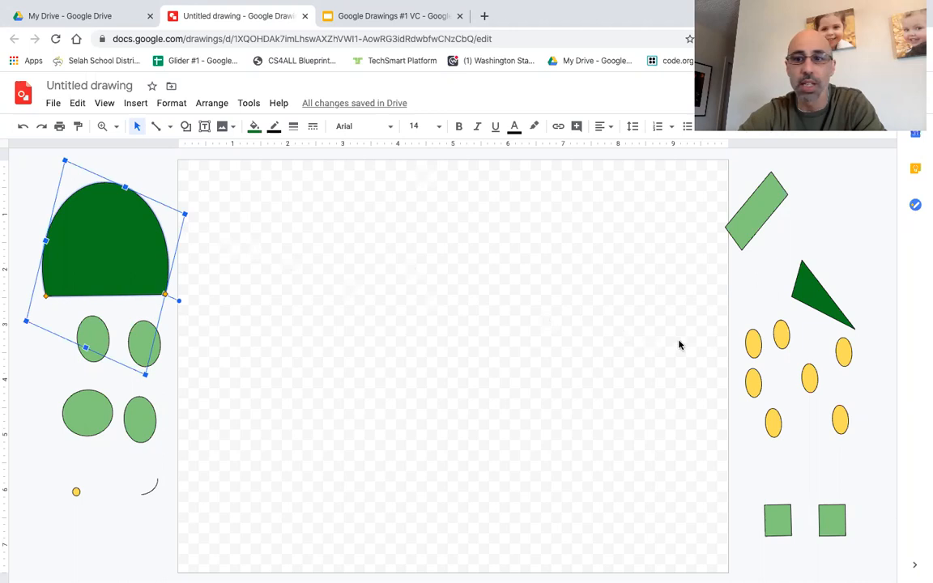
click(751, 342)
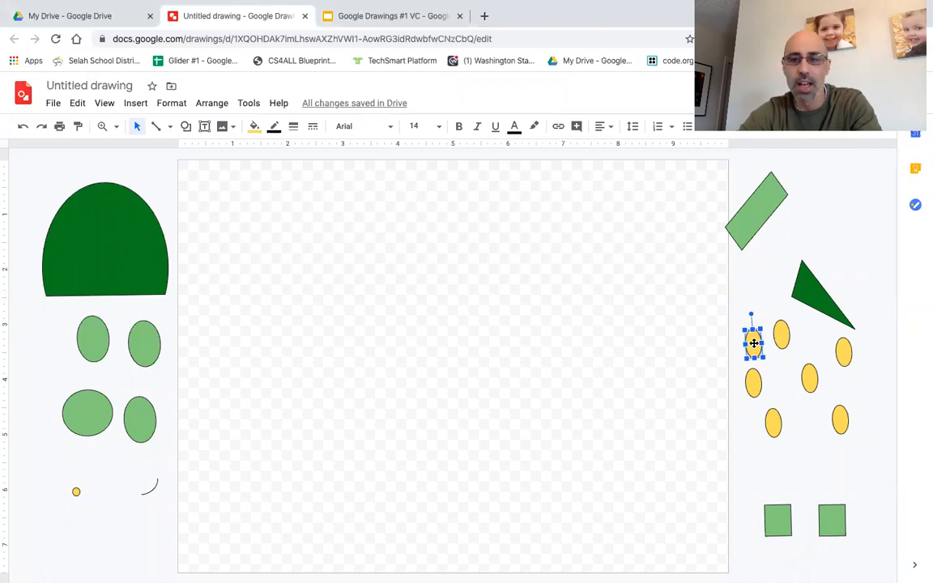
key(super+d)
drag(761, 350, 716, 371)
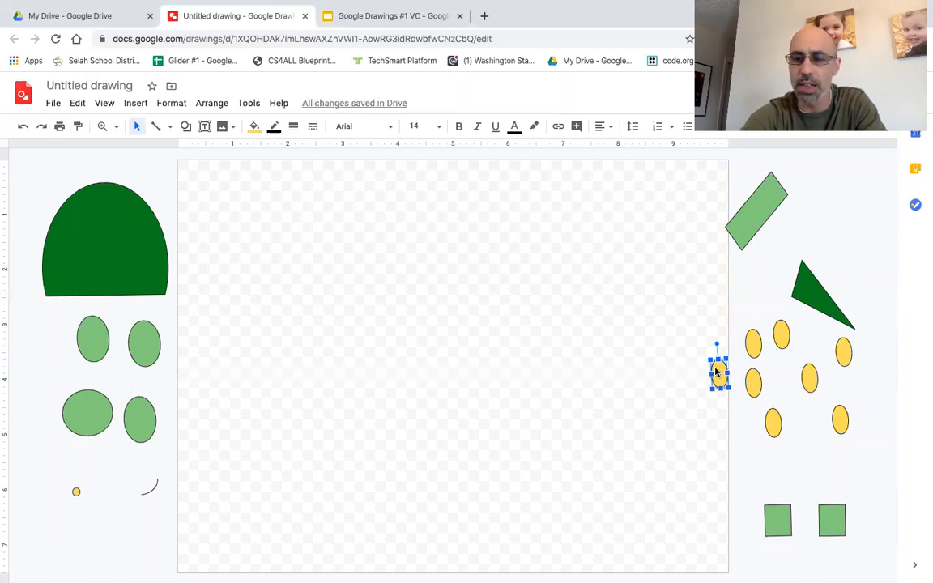
key(Delete)
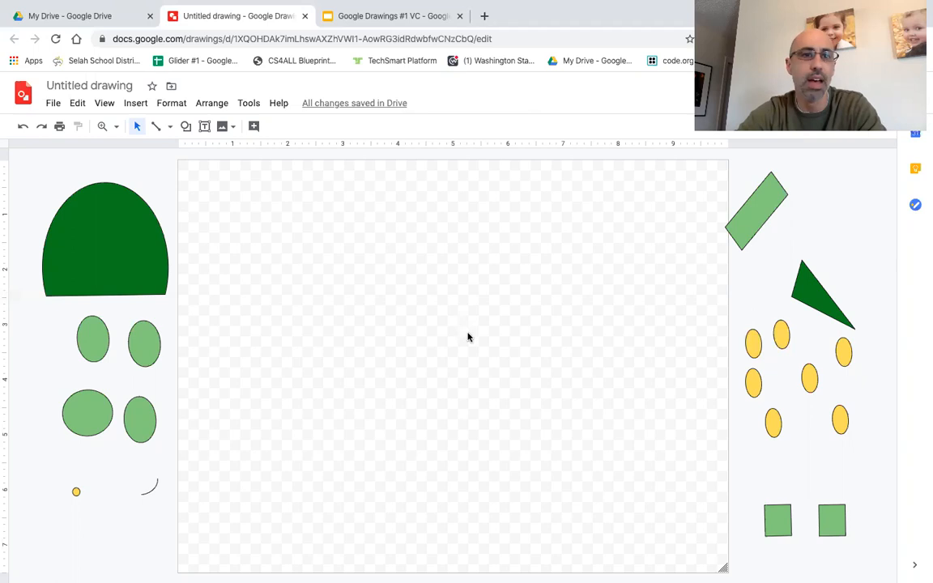
- Draw a chord shape in the upper middle of the canvas and rotate it until its flat edge lies horizontally at the base
click(185, 127)
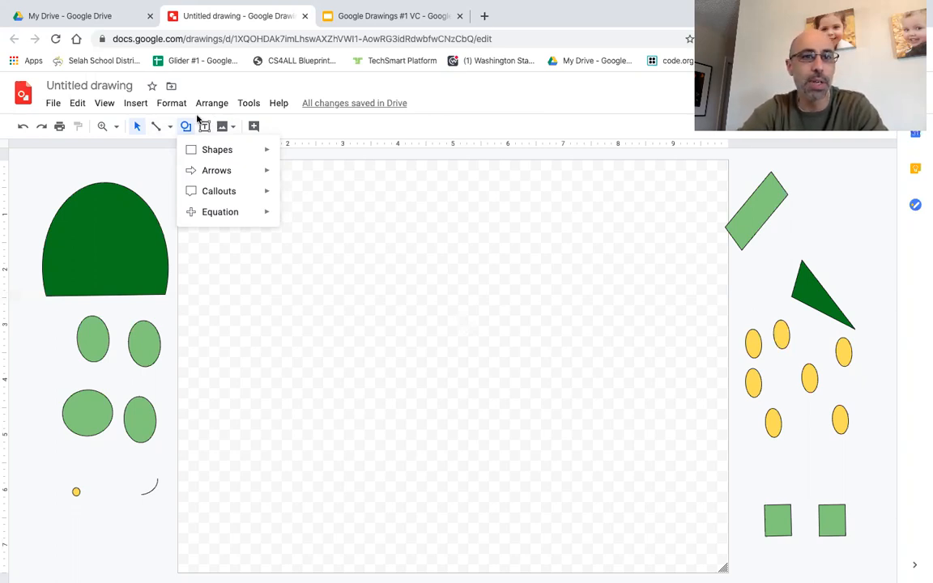
mouse_move(216, 154)
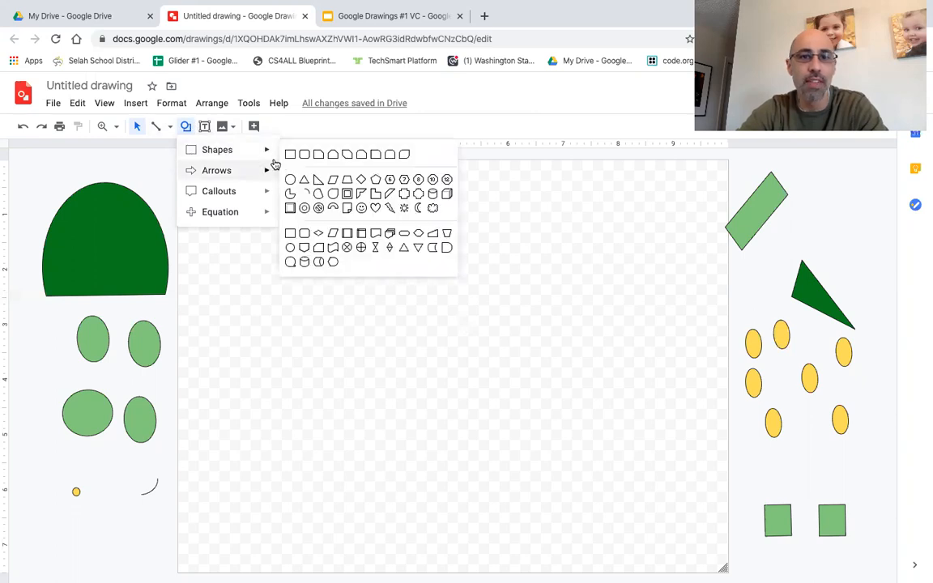
click(319, 199)
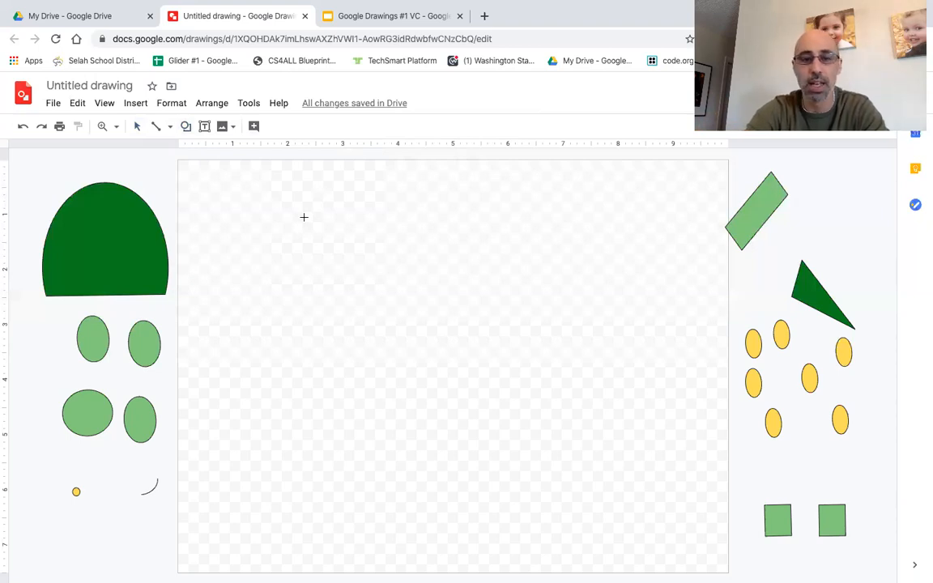
drag(305, 217, 468, 354)
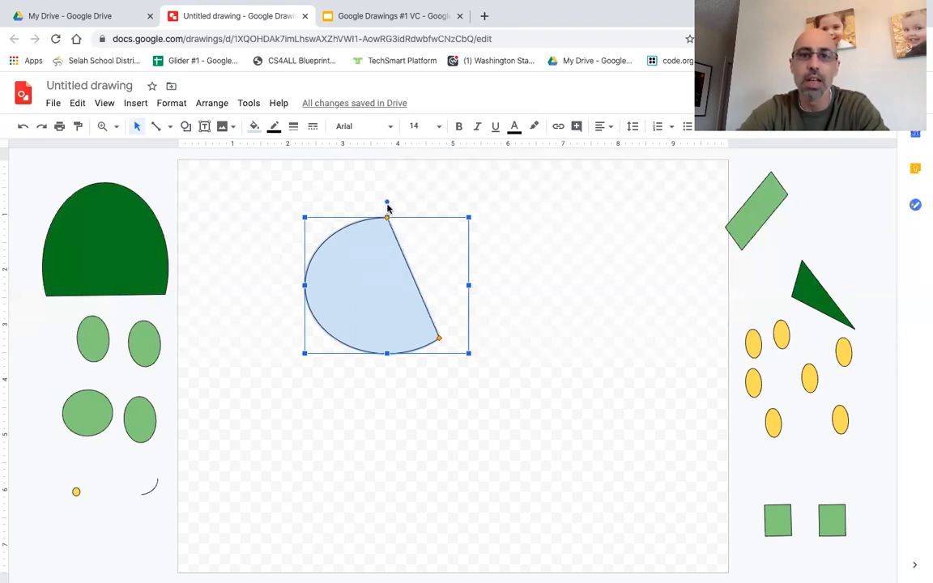
drag(386, 202, 460, 318)
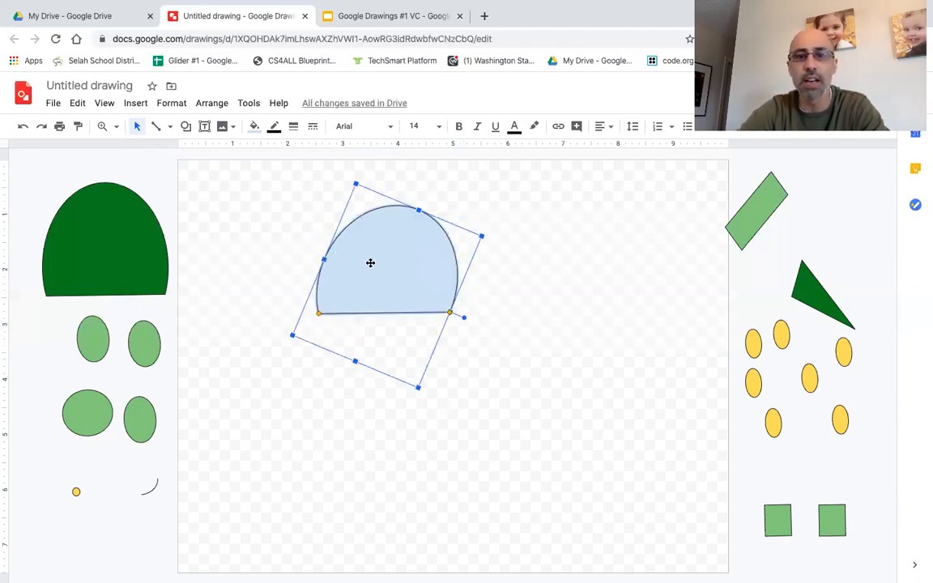
- Fill the rotated chord shape with dark green and delete it from the canvas
click(251, 129)
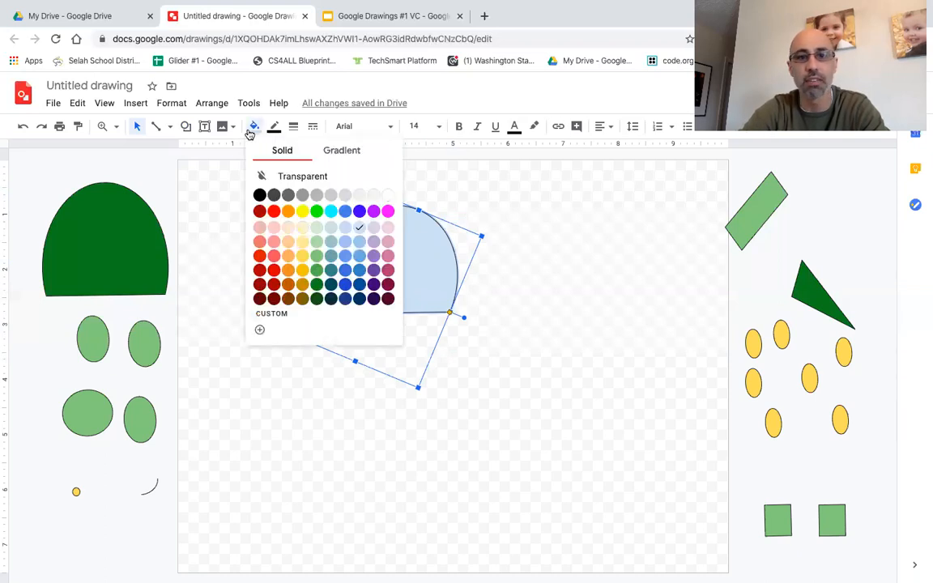
click(317, 285)
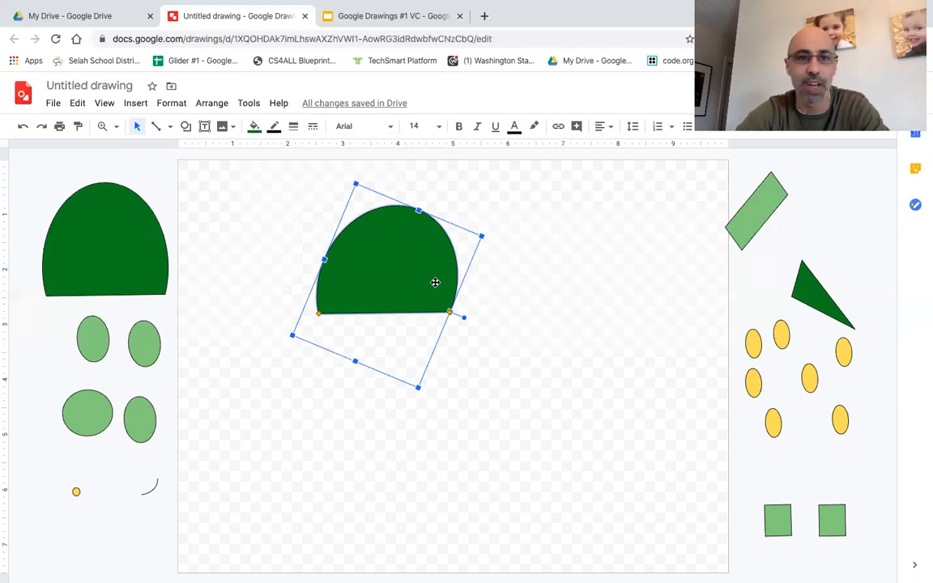
drag(431, 284, 448, 298)
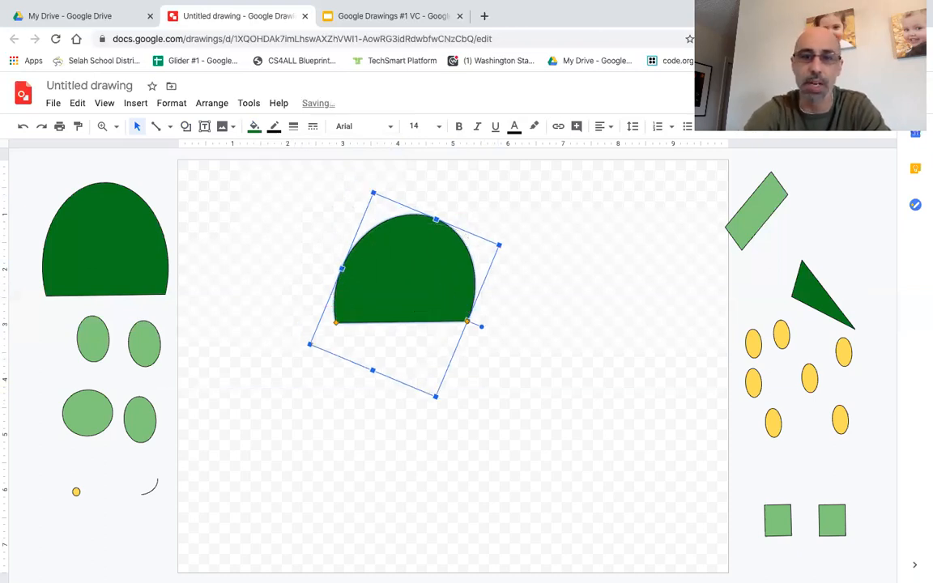
key(Delete)
- Move the ready-made dark green dome to the canvas's centre and one light green oval to the canvas's upper left area
drag(162, 251, 452, 355)
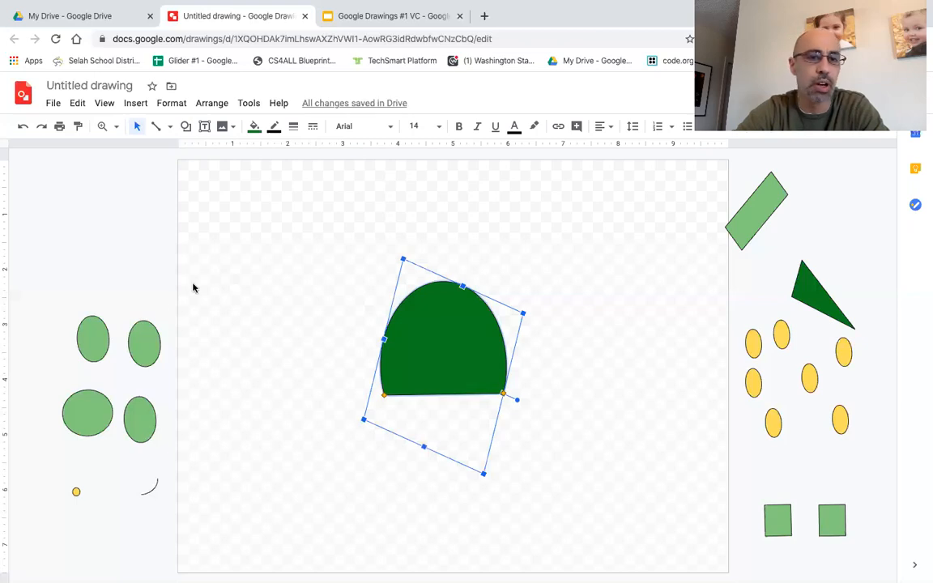
drag(143, 343, 217, 243)
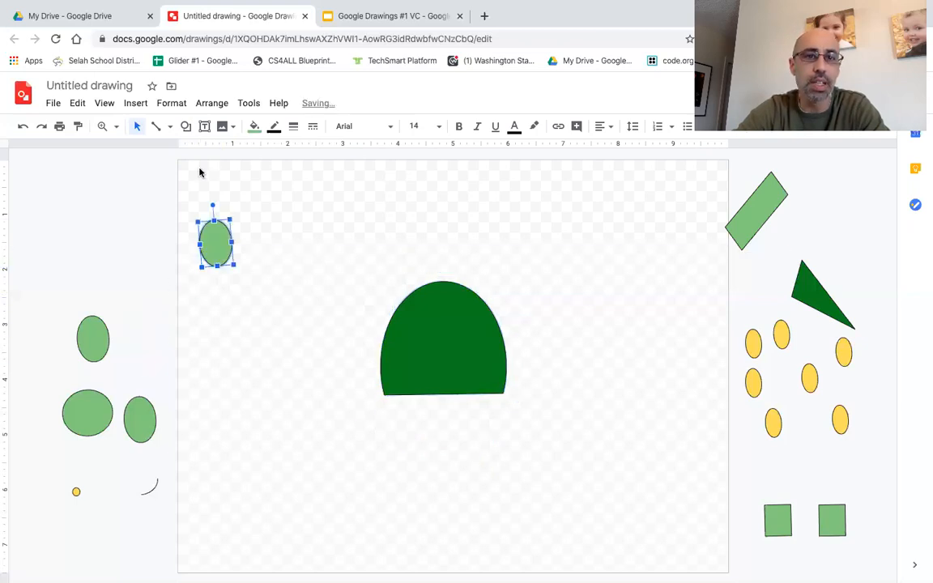
- Draw a small circle above and left of the dome and fill it with a pale green
click(185, 126)
mouse_move(251, 149)
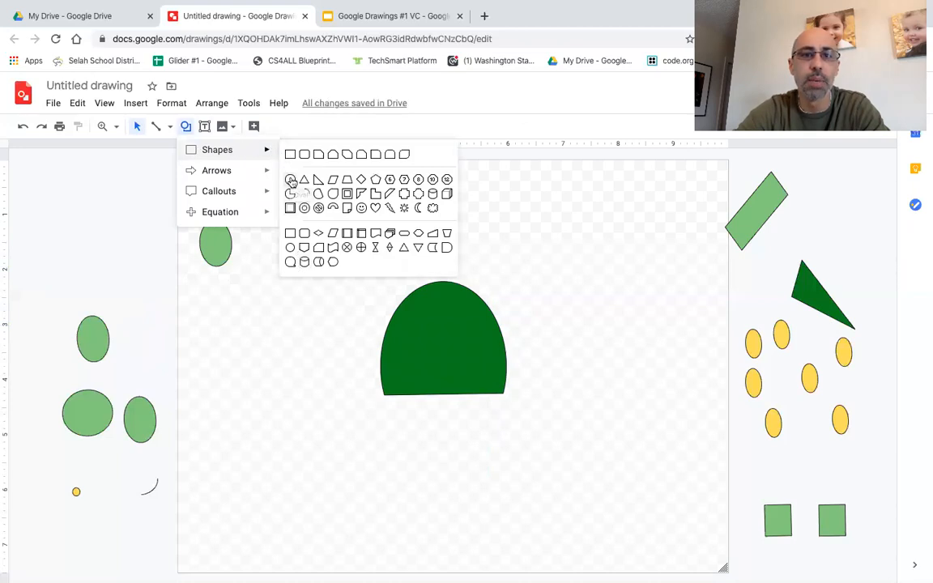
click(290, 179)
drag(293, 198, 339, 251)
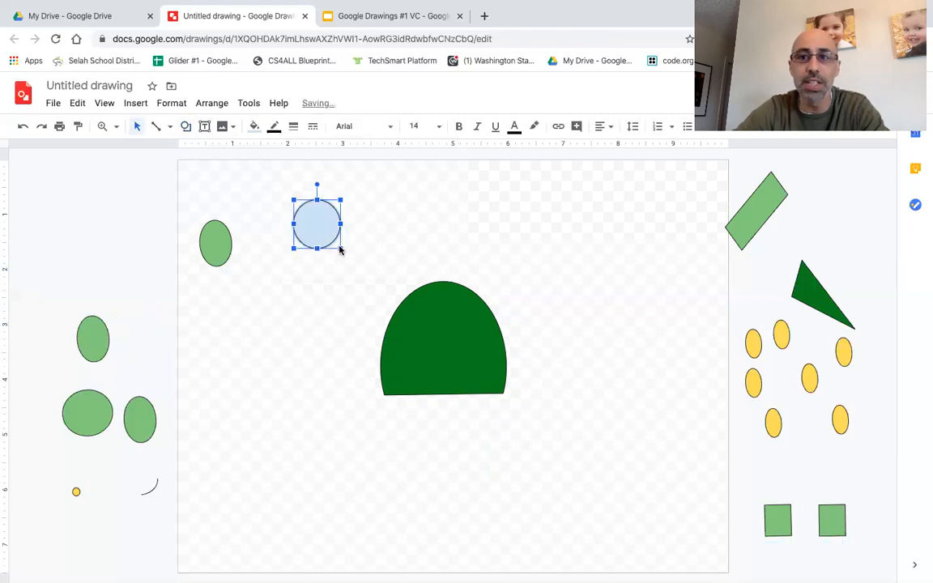
click(255, 128)
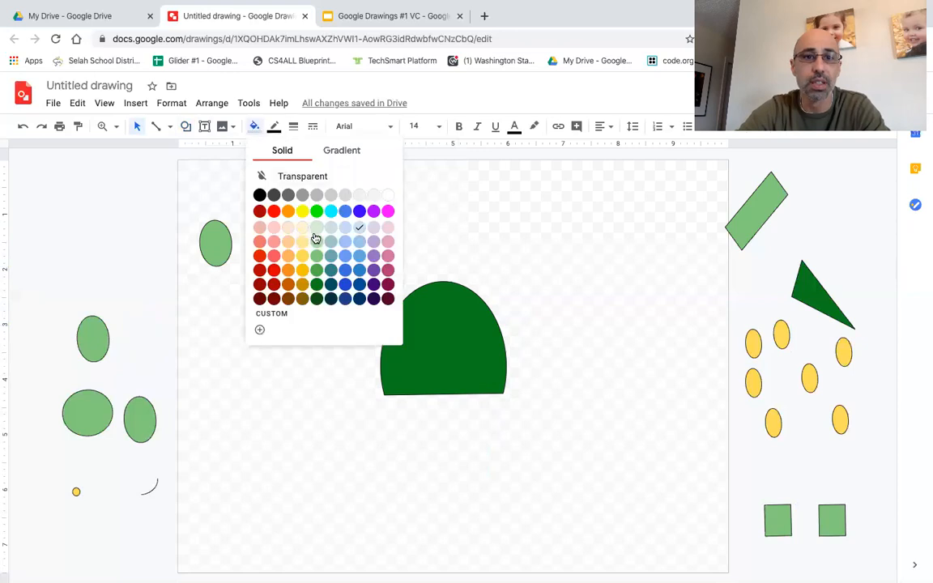
click(316, 225)
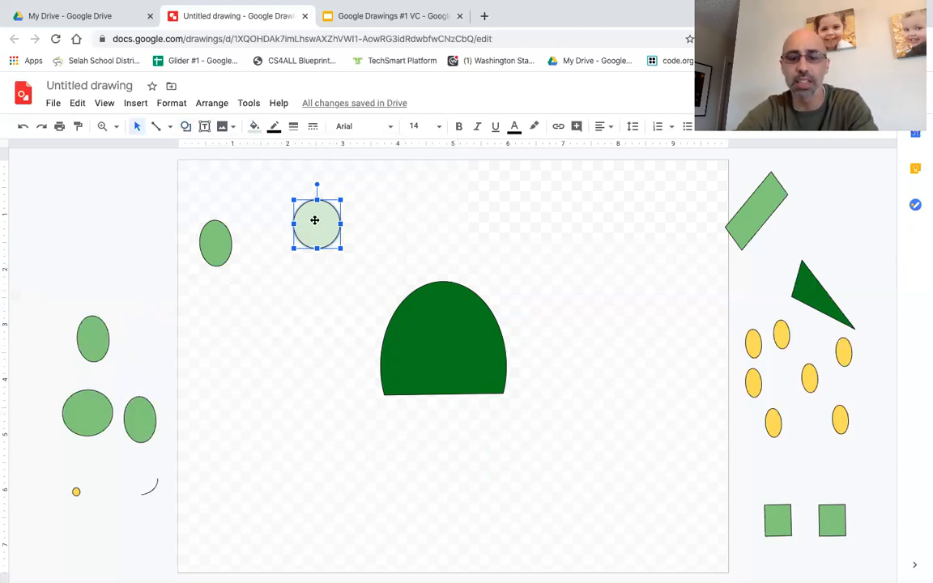
- Duplicate the pale green circle four times, placing the first copy beside the original
key(ctrl+d)
drag(339, 230, 391, 225)
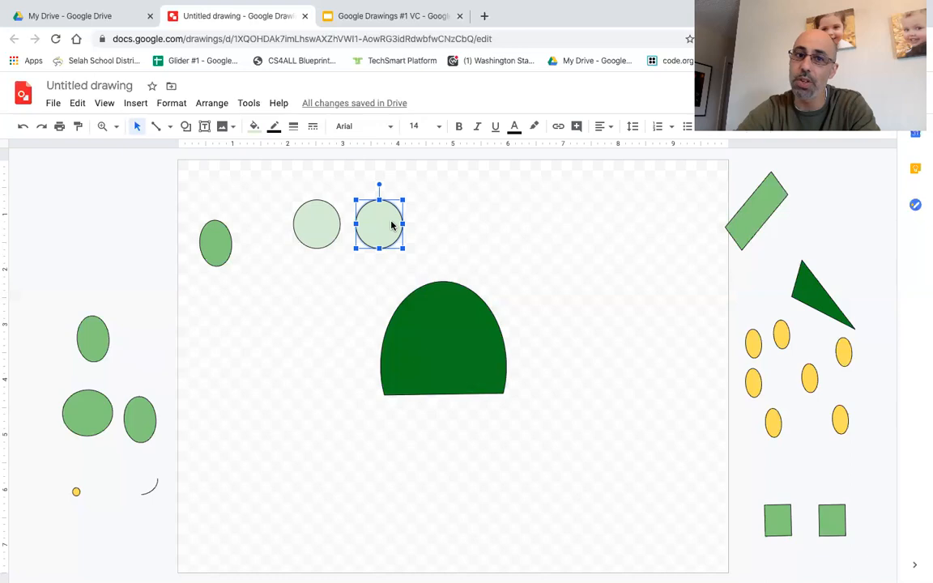
key(ctrl+d)
key(ctrl+d)
key(ctrl+d)
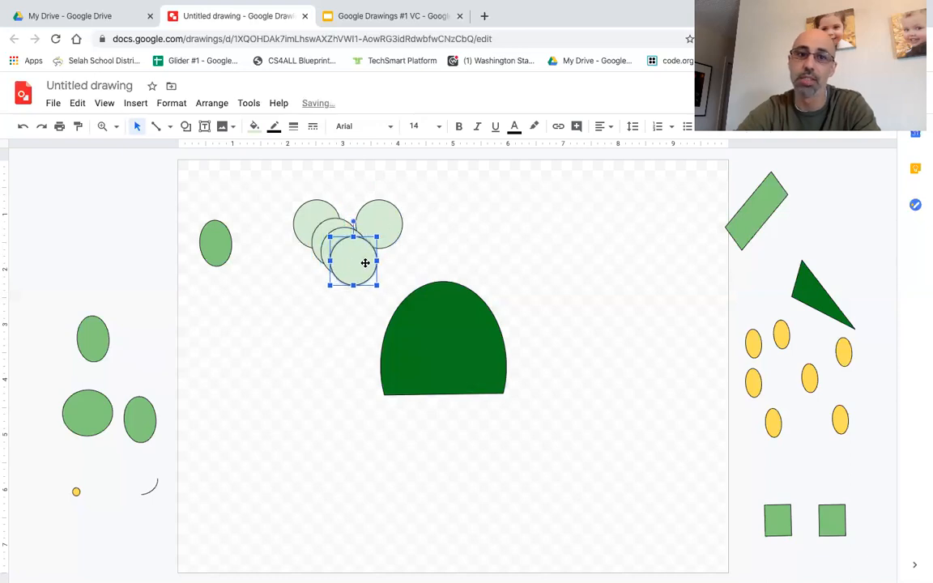
- Delete all the pale green circles from the canvas
key(Delete)
click(364, 247)
key(Delete)
click(377, 221)
key(Delete)
click(343, 242)
key(Delete)
click(308, 217)
key(Delete)
- Line up the three light green ovals as a neck rising from the dome's left side, with the rounder oval as the head
drag(220, 235, 387, 286)
drag(93, 331, 352, 268)
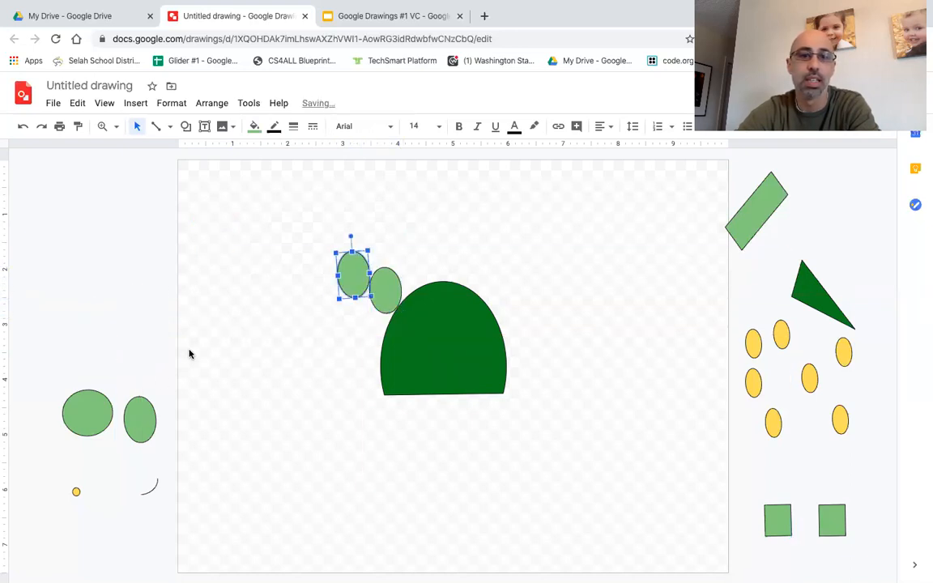
drag(146, 409, 330, 256)
drag(89, 409, 296, 259)
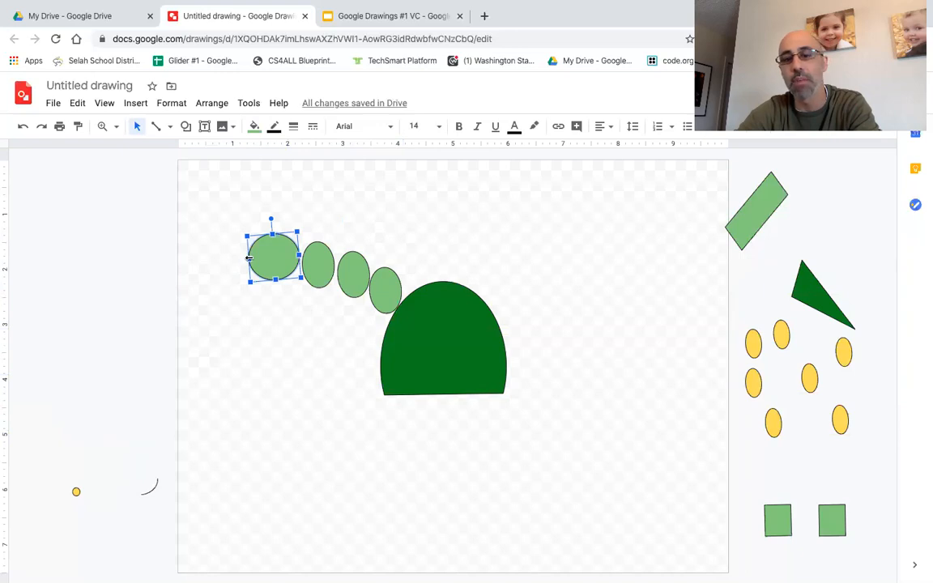
- Widen the head oval and adjust it and the nearest neck oval into a smooth row
drag(248, 257, 224, 260)
click(314, 265)
mouse_move(307, 268)
mouse_down()
mouse_move(270, 263)
mouse_move(307, 266)
mouse_up()
click(279, 260)
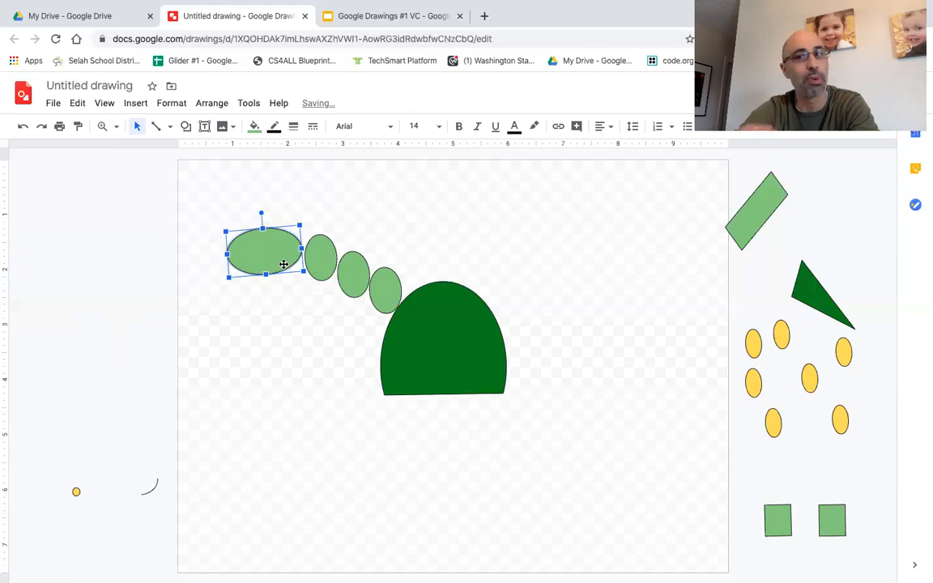
- Move the small yellow circle onto the canvas below the head
click(243, 374)
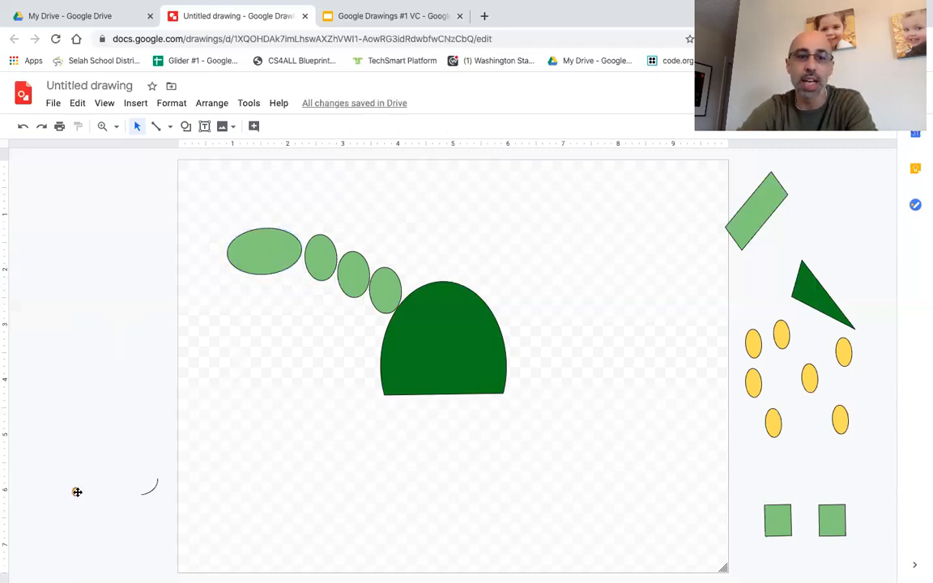
drag(76, 491, 225, 354)
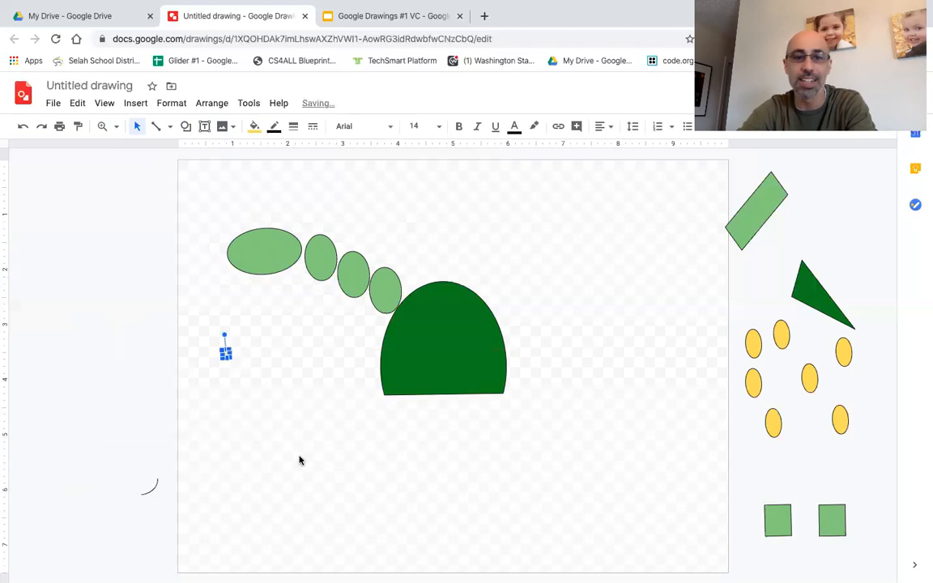
click(253, 126)
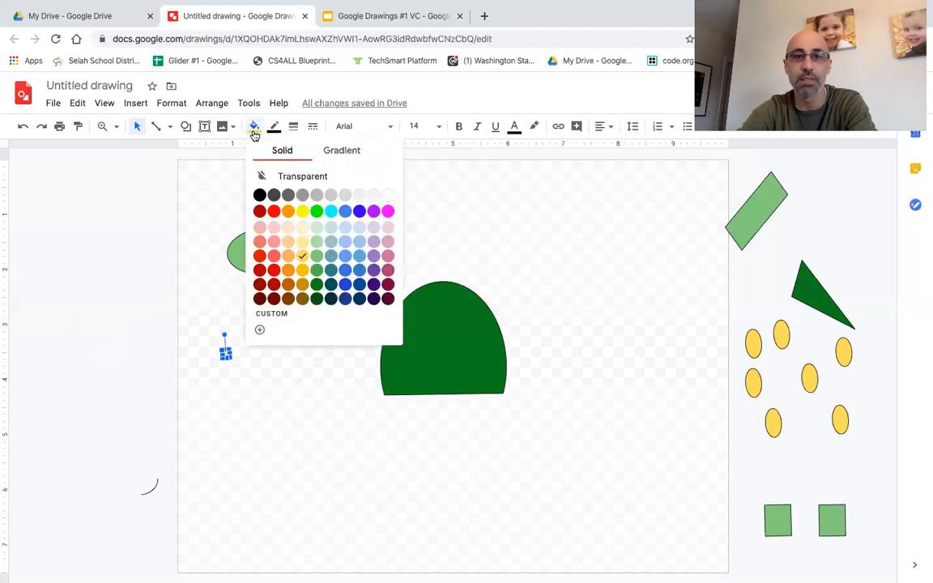
click(222, 227)
click(185, 127)
mouse_move(212, 150)
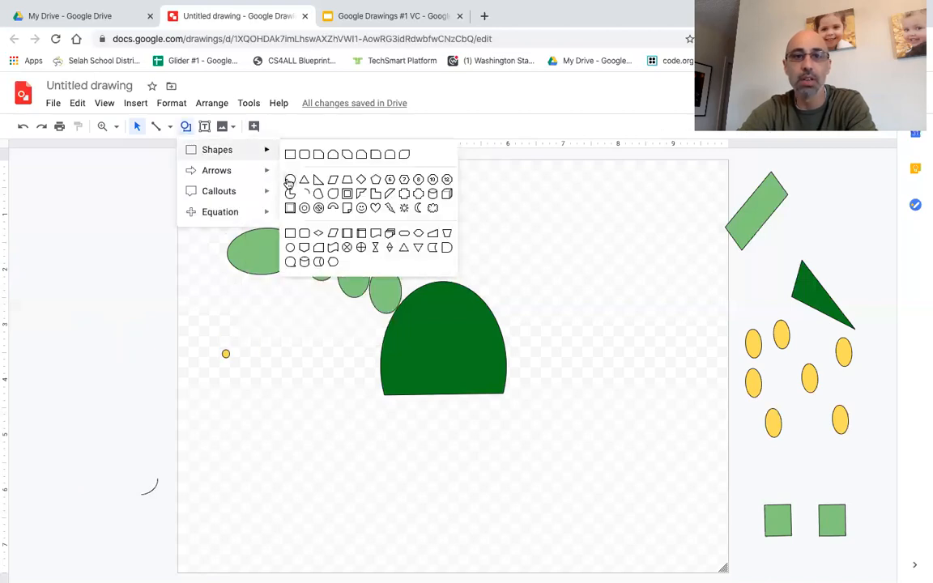
click(259, 402)
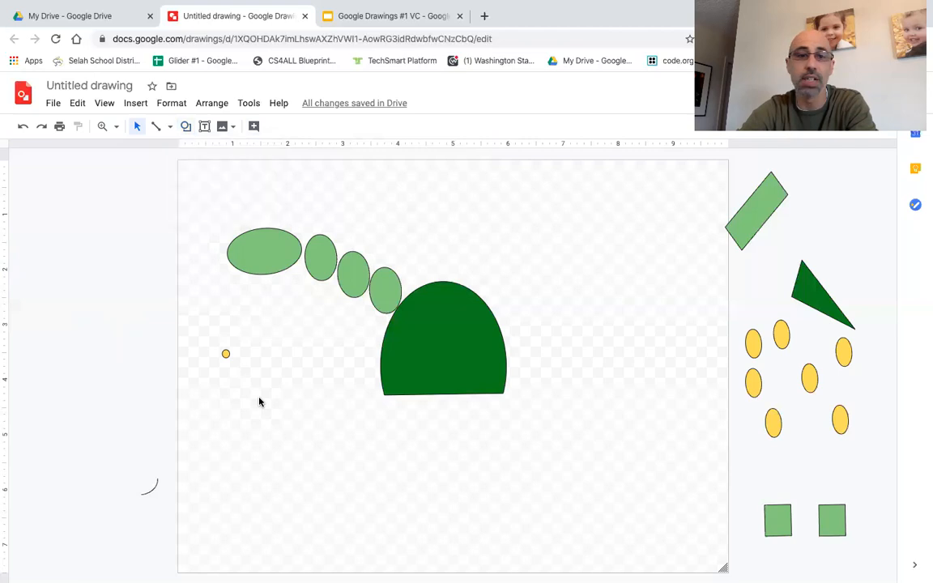
- Place the small yellow circle on the upper middle of the head as an eye
click(226, 354)
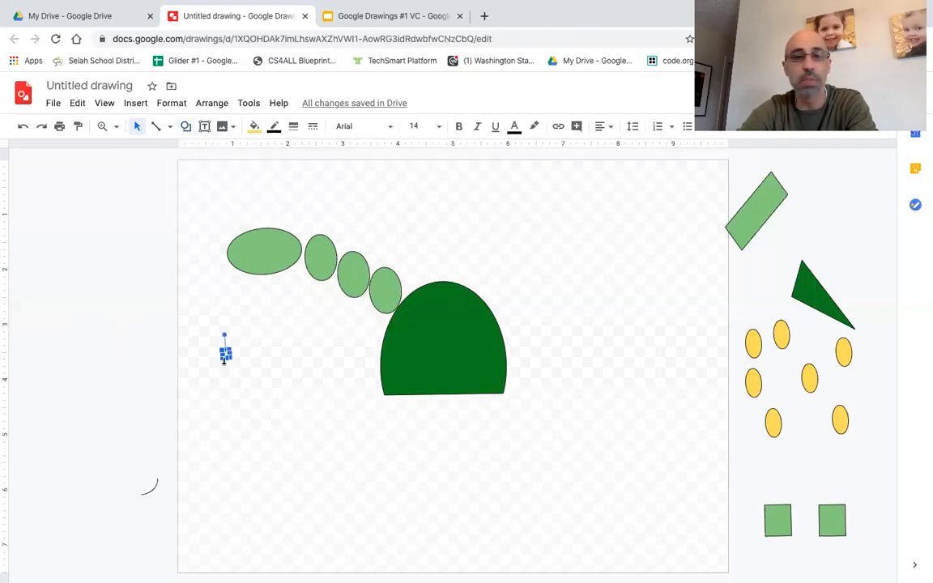
click(289, 408)
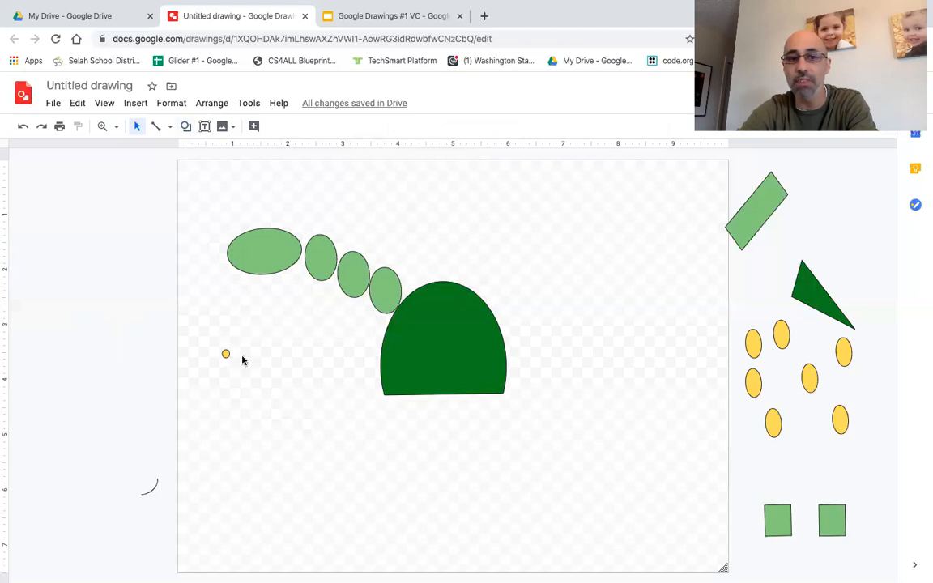
drag(224, 353, 261, 242)
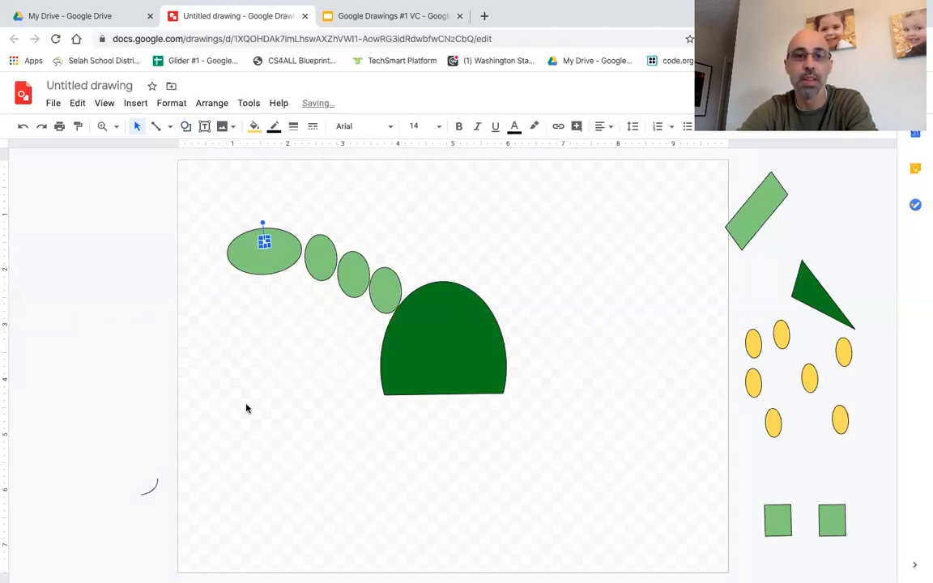
click(283, 438)
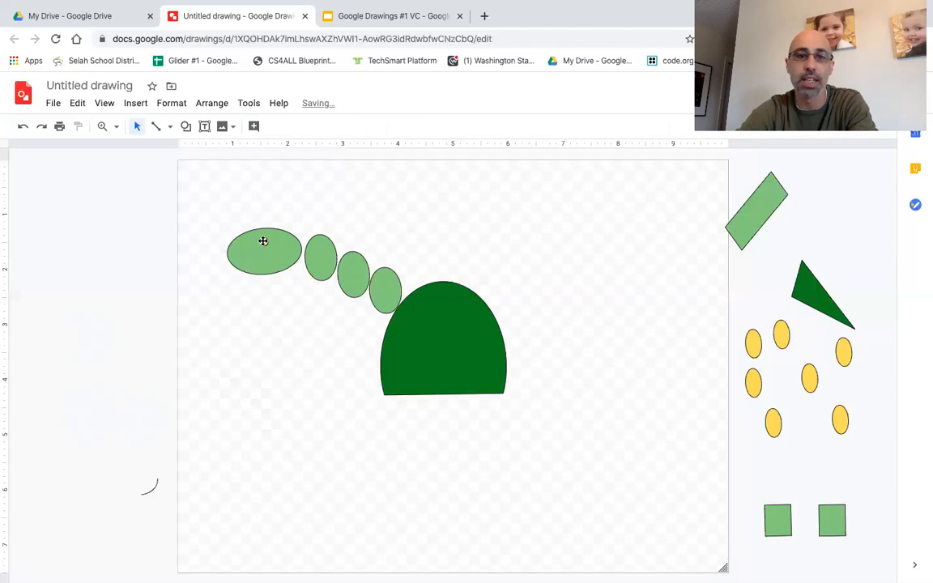
- Try stretching the yellow eye circle downward and undo the resize
click(263, 241)
drag(264, 244, 436, 388)
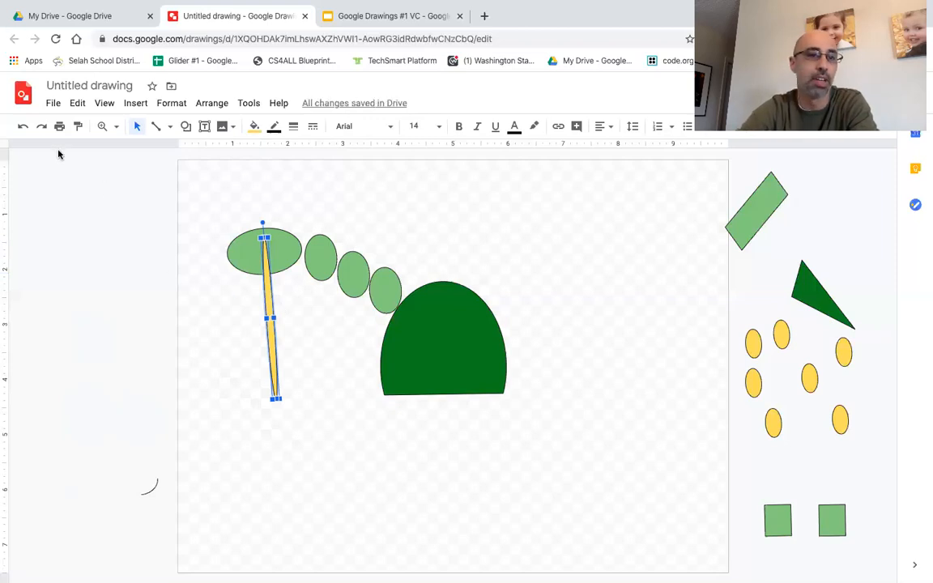
click(25, 131)
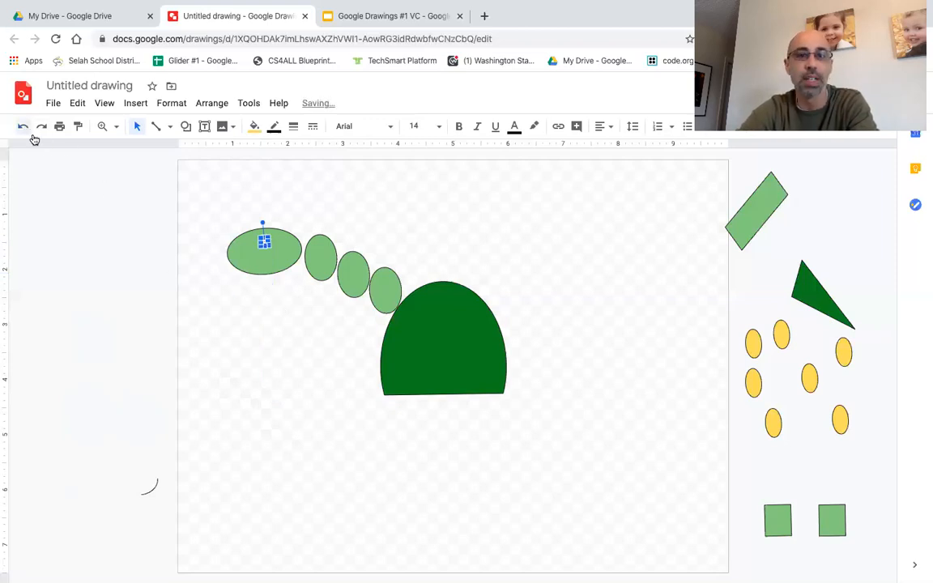
- Move the curved arc onto the lower left part of the head as a mouth
click(239, 350)
drag(159, 477, 247, 272)
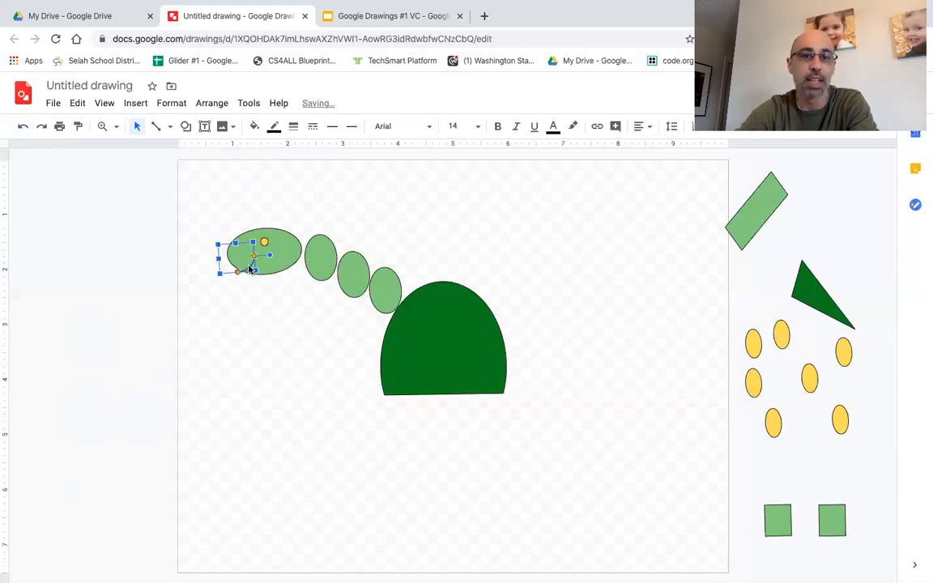
- Nudge the mouth arc slightly to the right on the head and deselect it
click(255, 292)
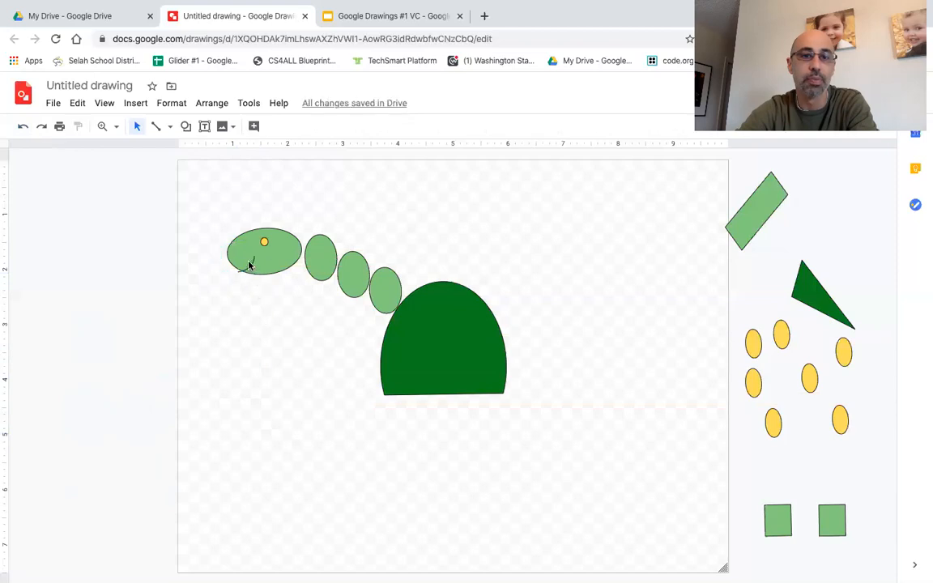
click(251, 268)
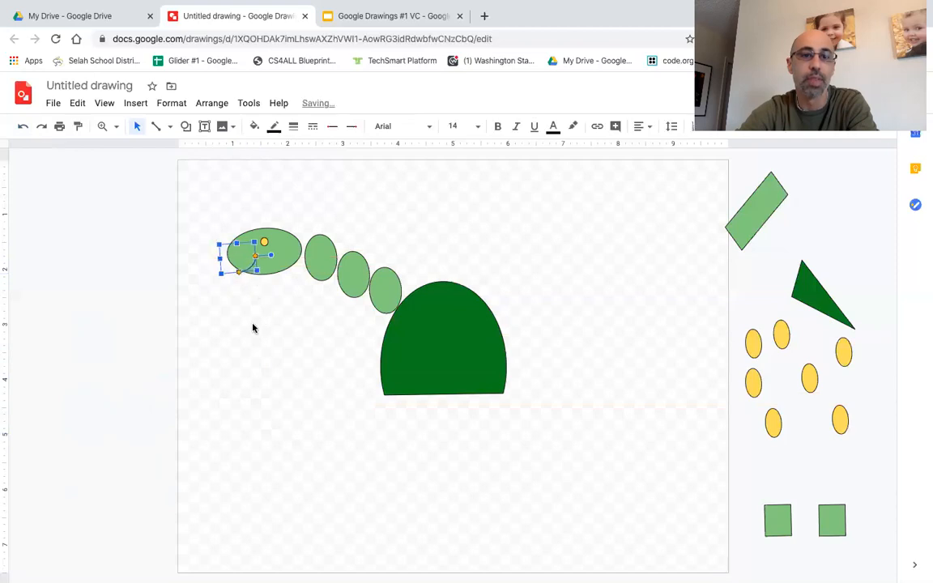
click(247, 293)
- Draw a large Arc shape above the shell, rotate it to curve upward like a smile, and delete it
click(186, 125)
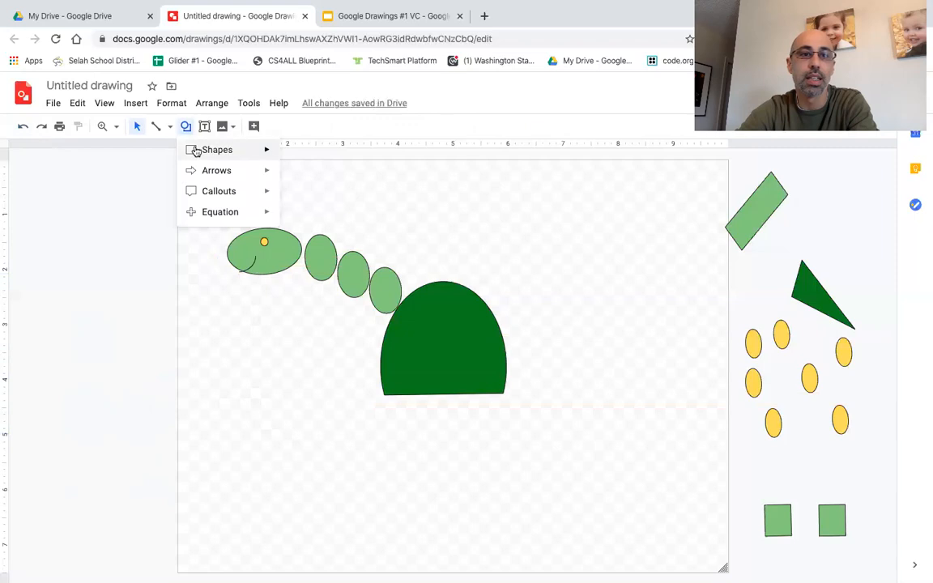
mouse_move(194, 150)
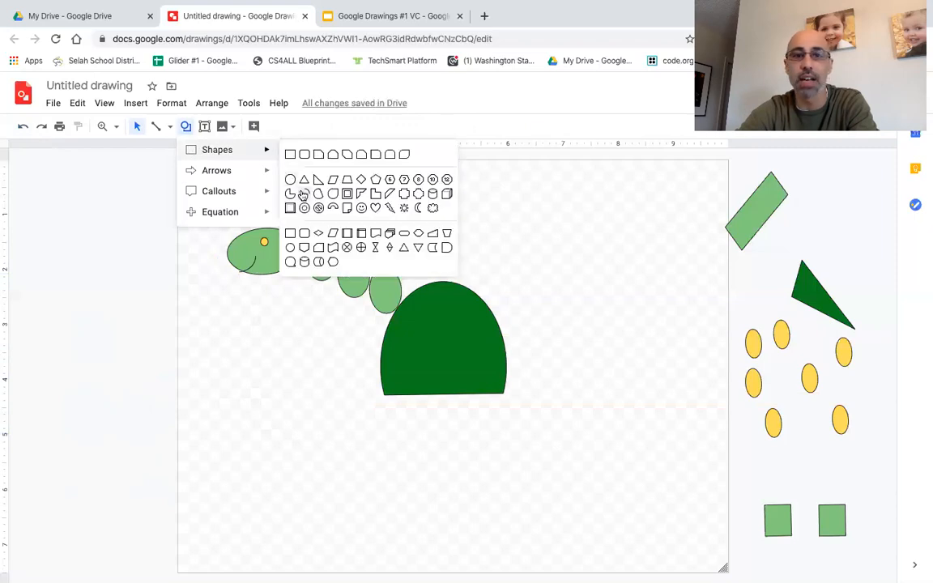
click(301, 194)
mouse_move(435, 208)
mouse_down()
mouse_move(583, 304)
mouse_move(602, 382)
mouse_move(424, 196)
mouse_move(610, 366)
mouse_up()
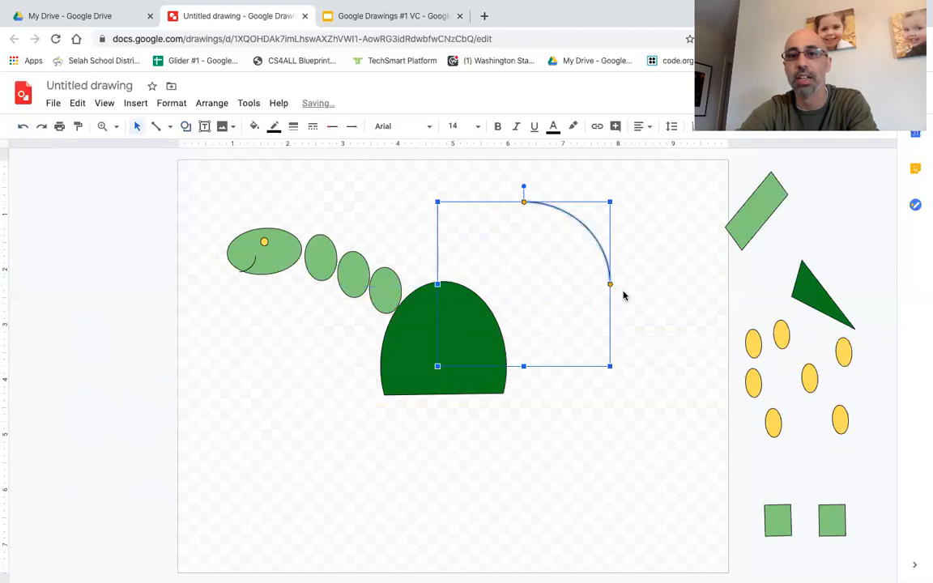
drag(524, 187, 454, 412)
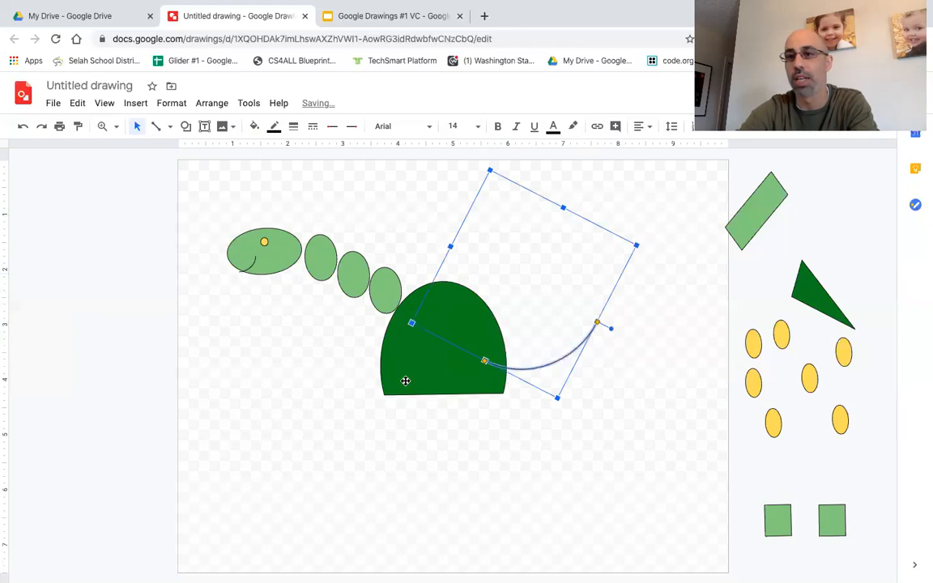
key(Delete)
- Move the slanted light green rectangle against the upper right edge of the shell as a tail
drag(748, 218, 488, 306)
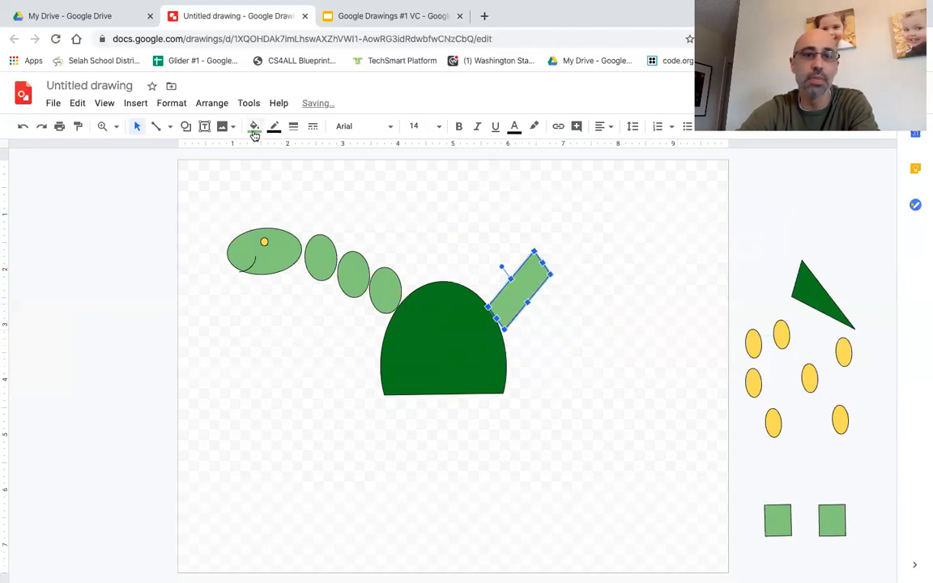
click(228, 169)
- Draw a long, thin rectangle on the canvas above the tail
click(185, 126)
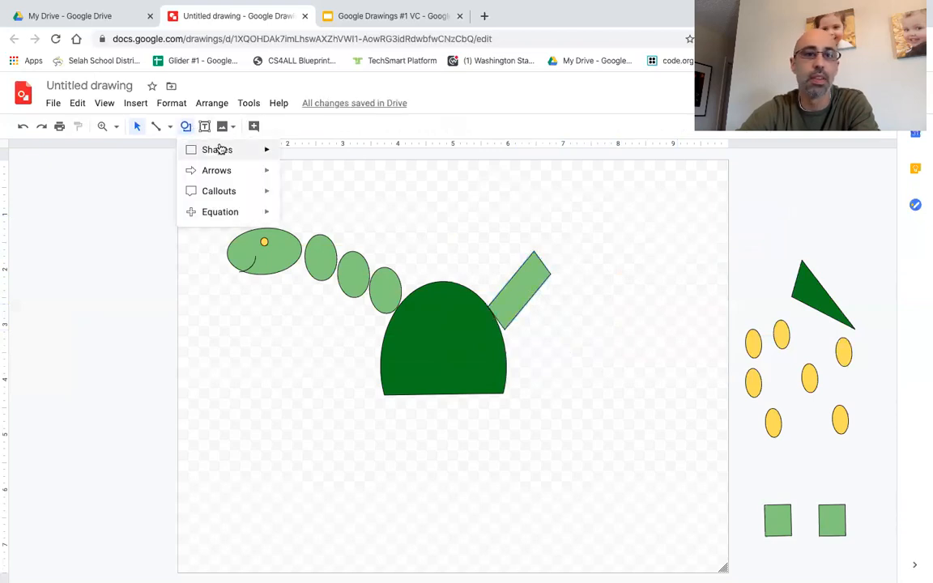
mouse_move(221, 149)
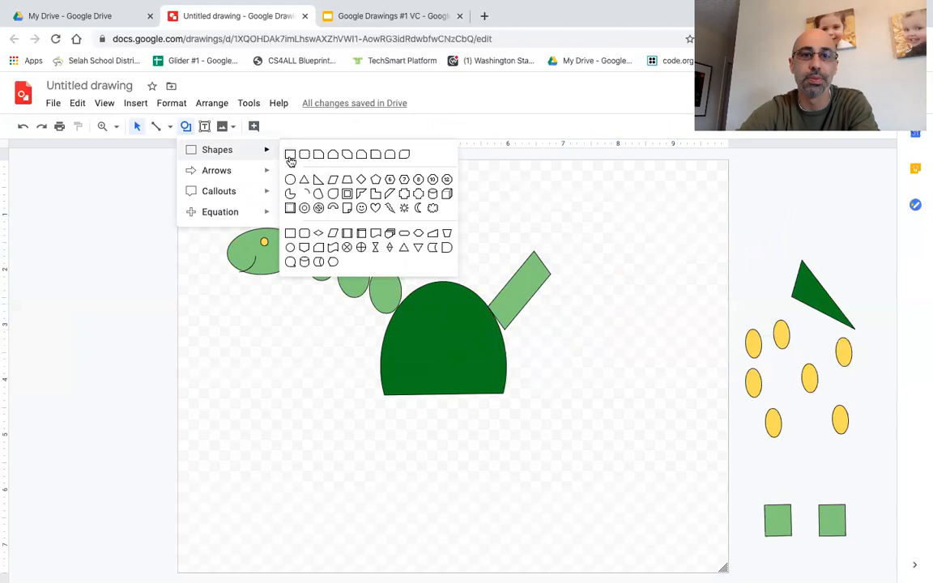
click(290, 155)
drag(495, 189, 596, 214)
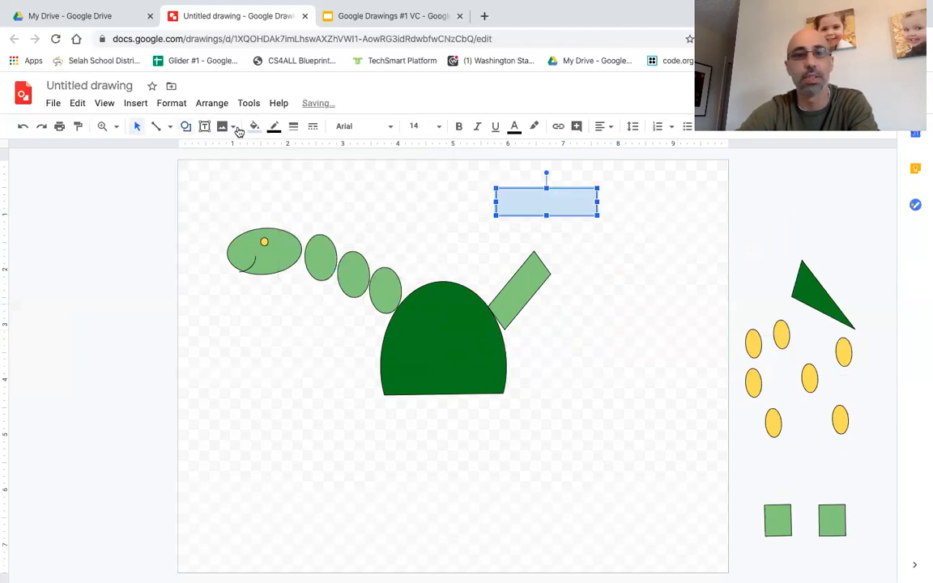
- Draw a parallelogram of similar size to the right of the tail and delete it
click(186, 125)
mouse_move(218, 149)
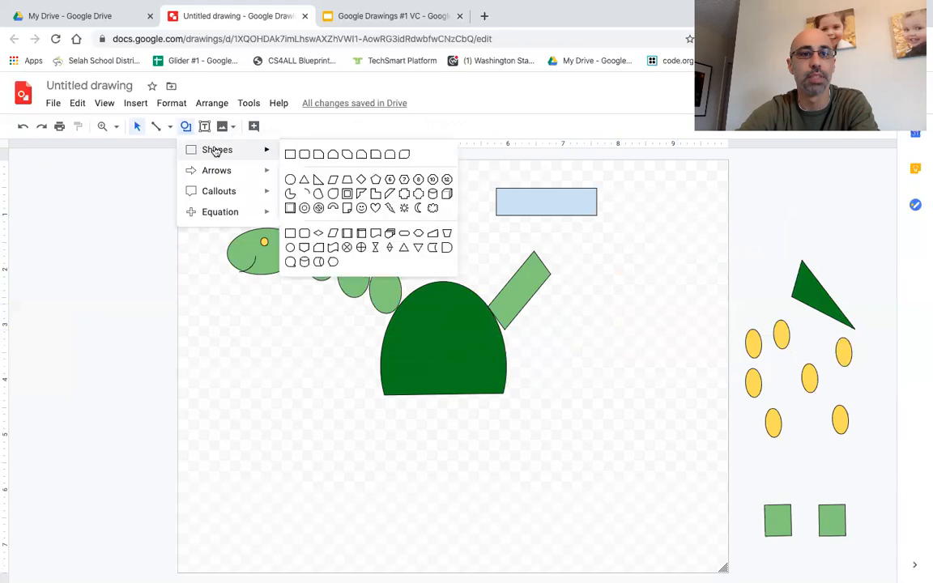
click(332, 180)
drag(550, 243, 668, 270)
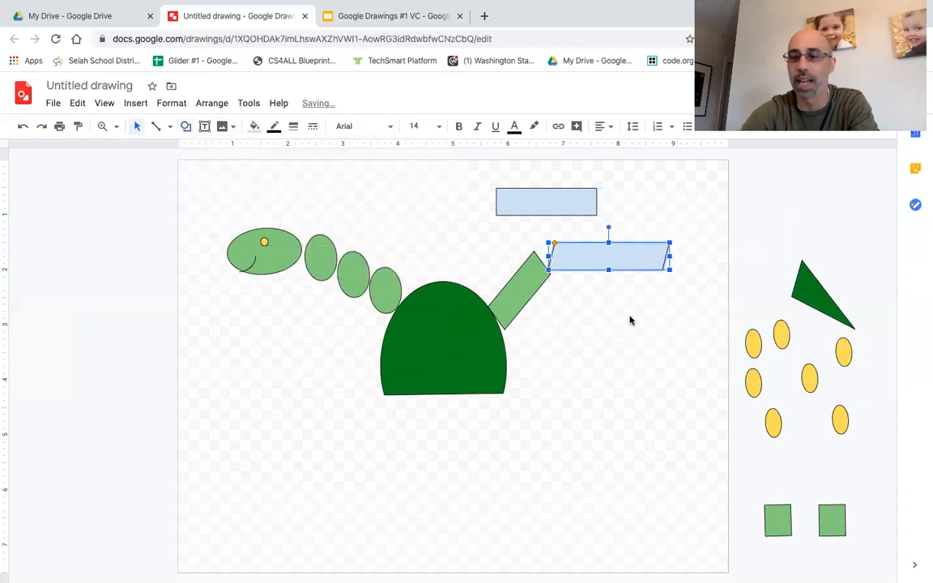
key(Delete)
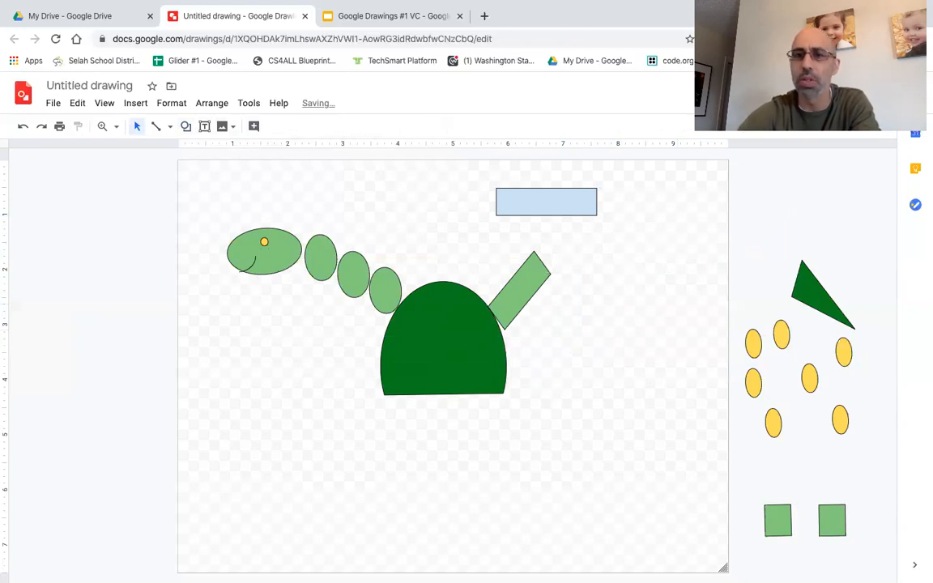
- Rotate the light blue rectangle to match the tail's slant, then delete it
click(523, 208)
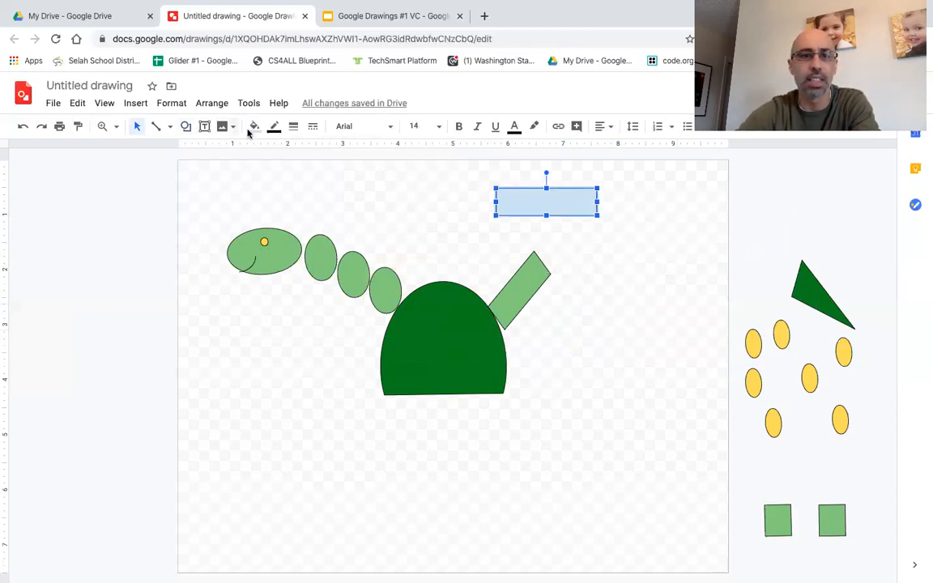
mouse_move(535, 171)
mouse_down()
mouse_move(511, 175)
mouse_move(524, 184)
mouse_up()
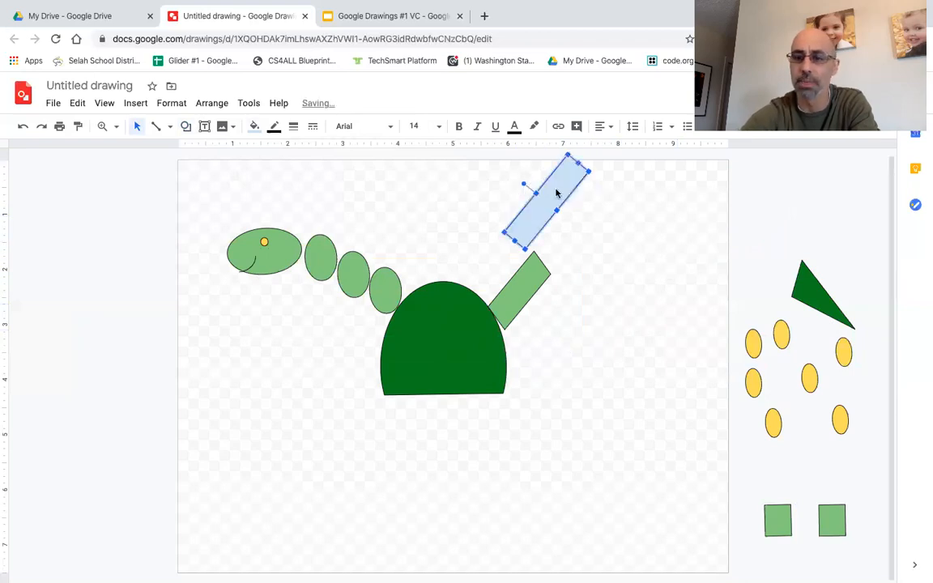
key(Delete)
- Move the dark green triangle onto the upper end of the tail and deselect it
drag(827, 290, 544, 283)
click(503, 274)
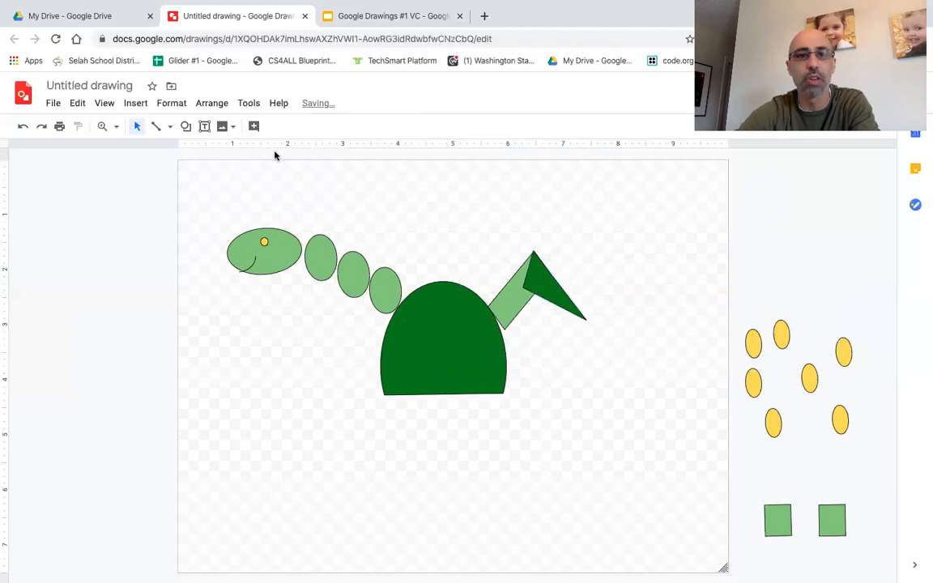
- Draw a right triangle to the upper right of the tail and rotate it
click(185, 126)
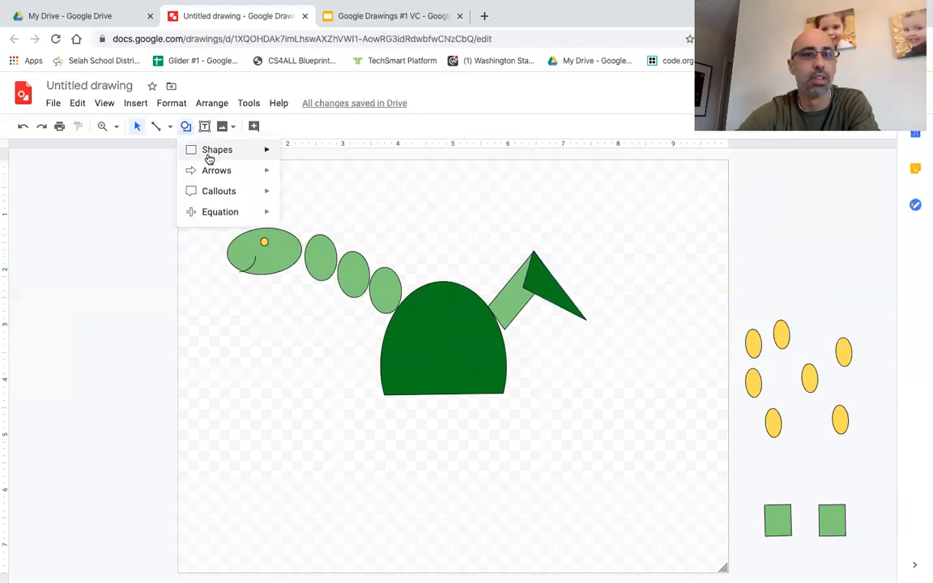
mouse_move(209, 157)
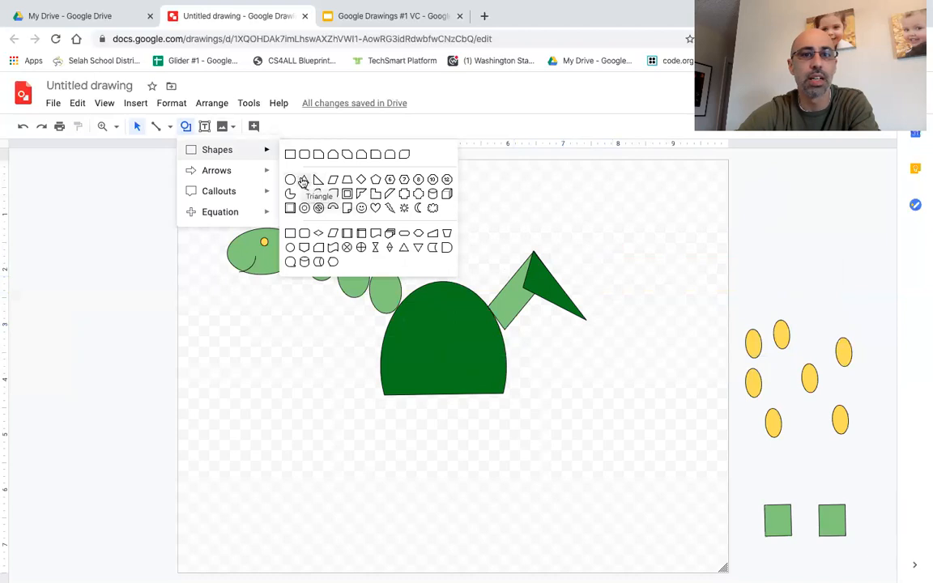
click(315, 181)
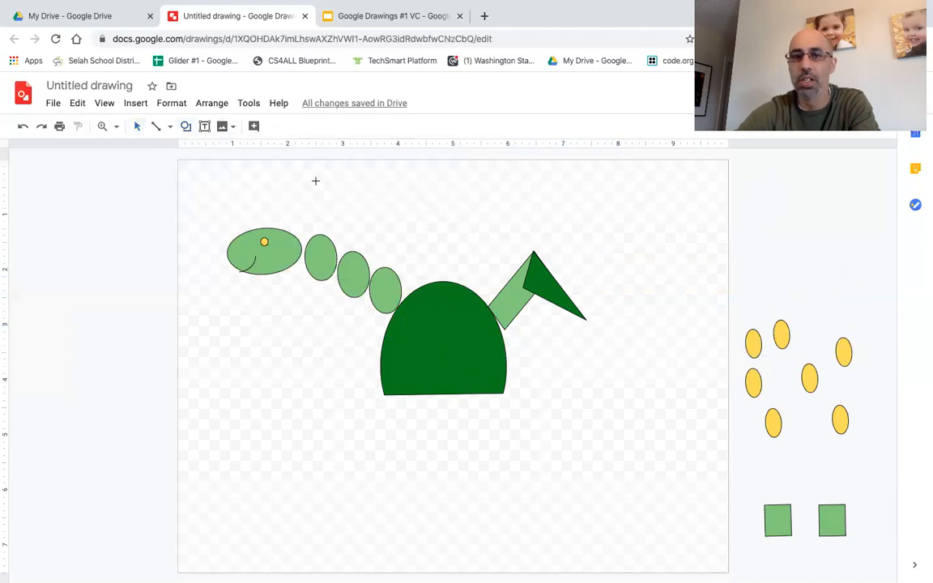
mouse_move(584, 187)
mouse_down()
mouse_move(604, 229)
mouse_move(670, 288)
mouse_move(660, 266)
mouse_move(637, 281)
mouse_move(646, 282)
mouse_up()
drag(613, 168, 647, 224)
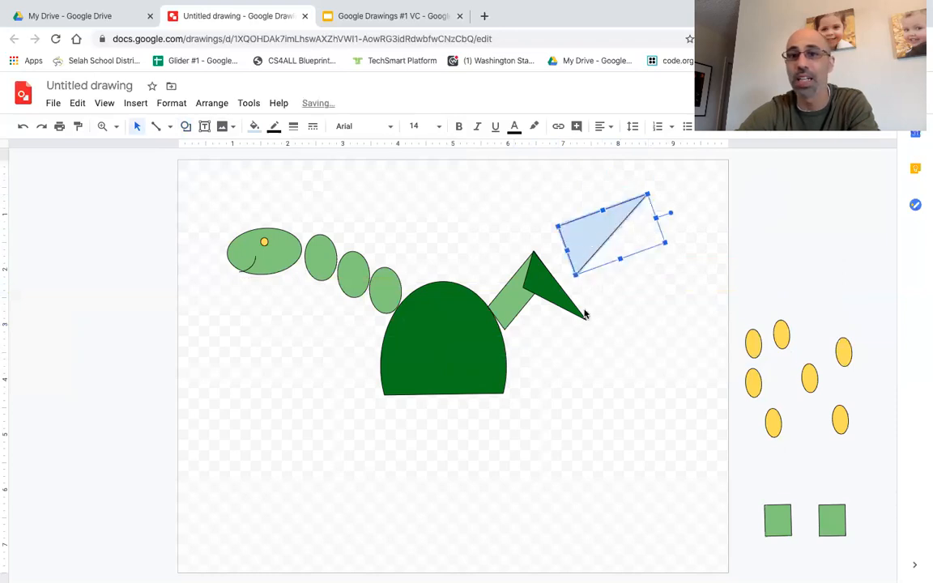
- Flip the light blue triangle by stretching it past its opposite edge, reposition it beside the tail tip, and delete it
drag(567, 253, 751, 195)
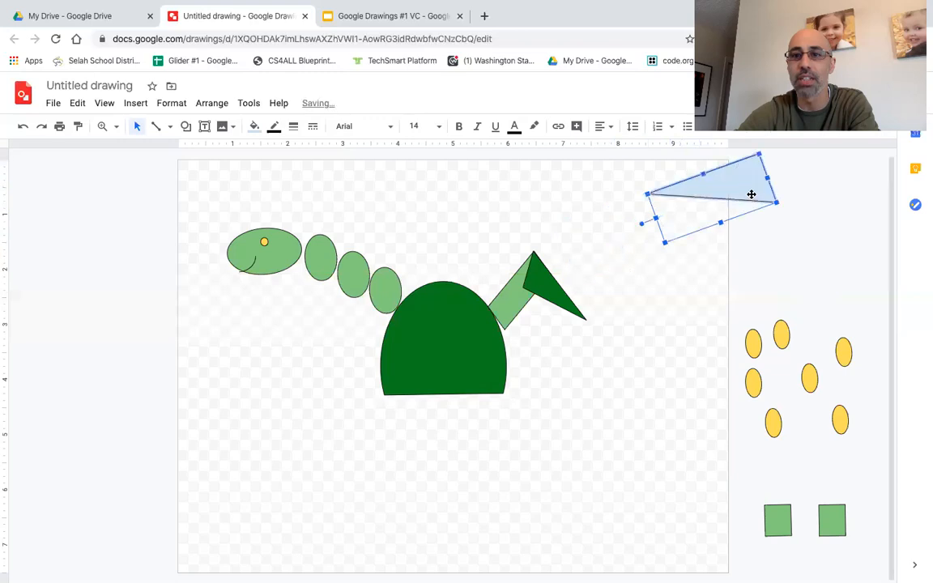
drag(694, 223, 671, 299)
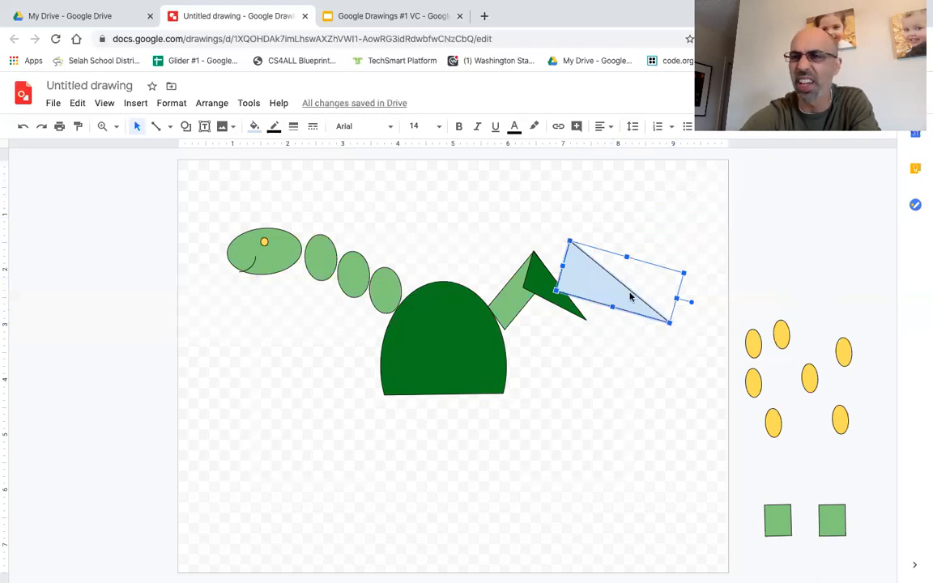
key(Delete)
- Move one yellow oval onto the canvas to the right of the tail and look at the available shapes
drag(781, 334, 697, 267)
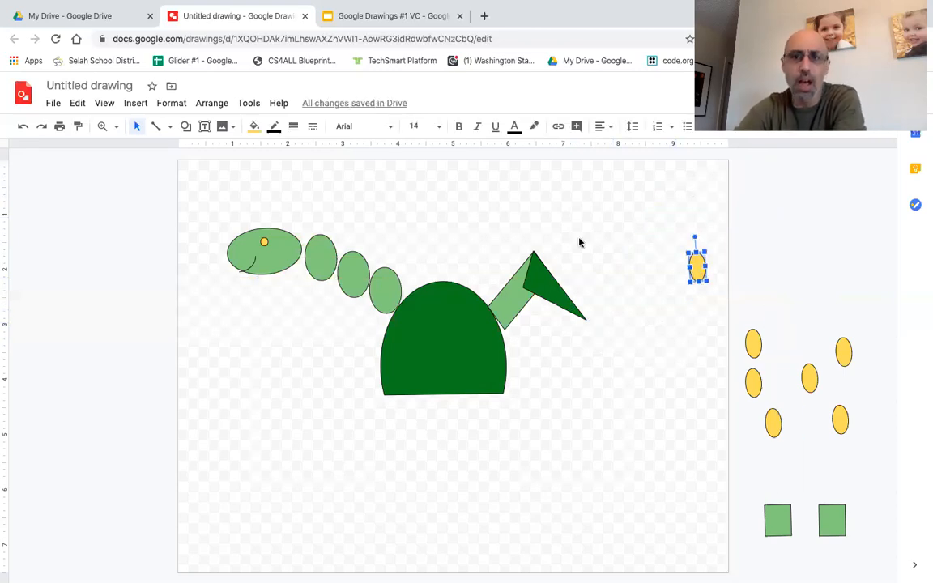
click(321, 199)
click(185, 126)
mouse_move(215, 150)
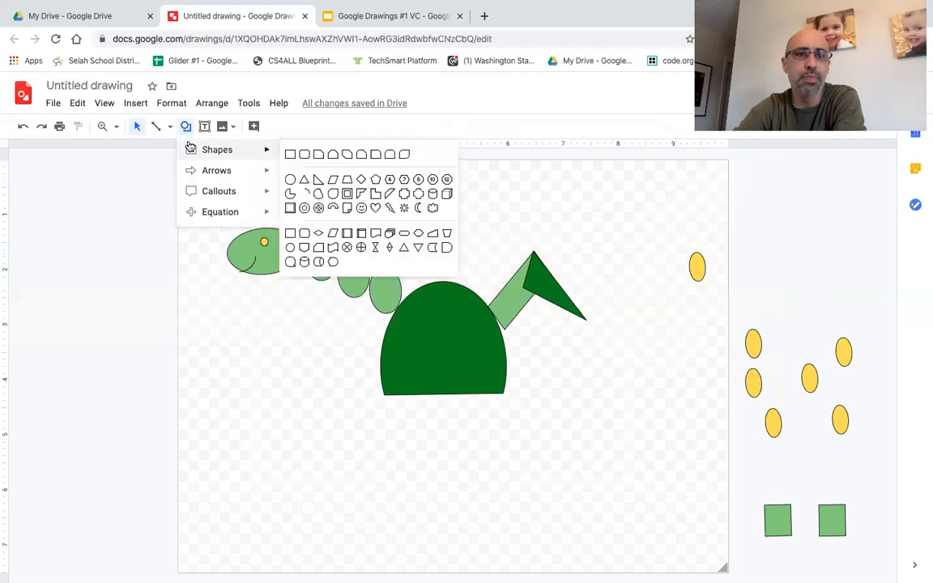
click(653, 271)
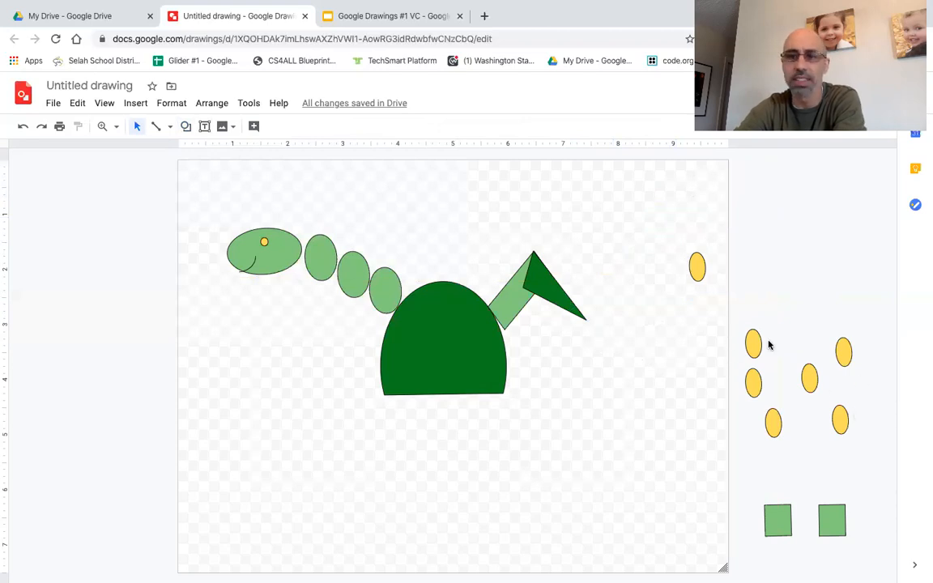
- Place the seven yellow ovals across the dark green shell as spots
drag(575, 337, 416, 334)
drag(696, 266, 444, 304)
drag(746, 381, 482, 328)
drag(809, 377, 486, 366)
drag(843, 352, 445, 348)
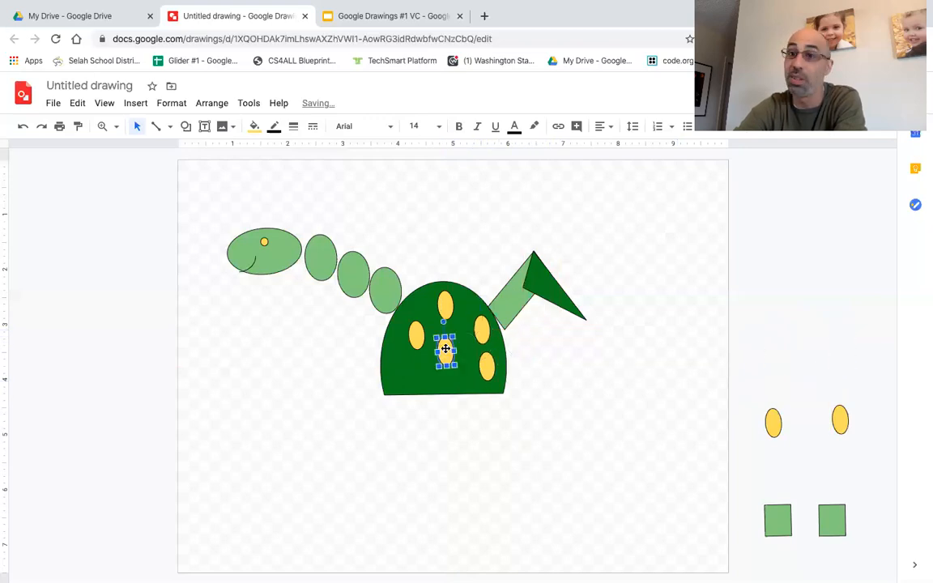
drag(774, 422, 407, 366)
drag(842, 419, 472, 373)
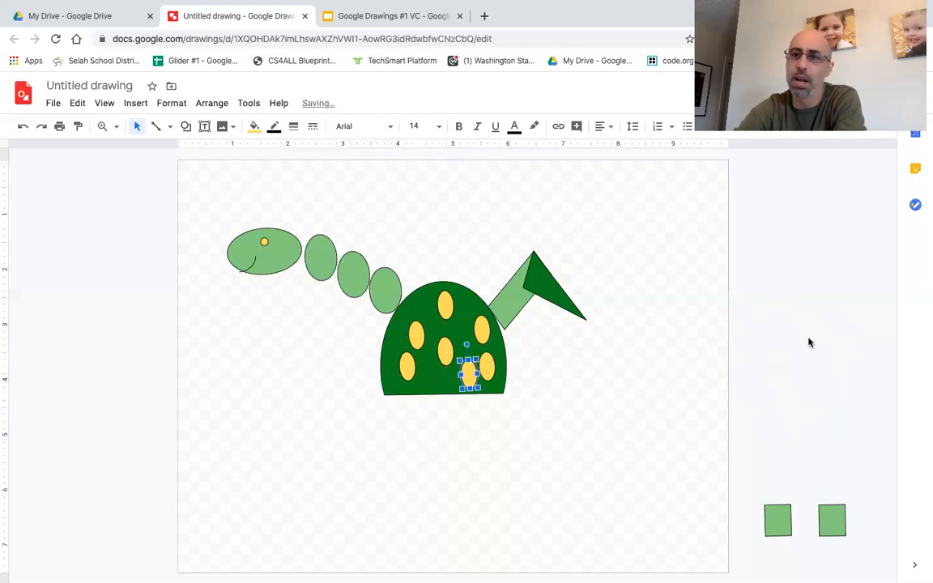
- Move the two light green squares onto the canvas below the tail and deselect them
drag(773, 516, 566, 434)
drag(837, 523, 657, 440)
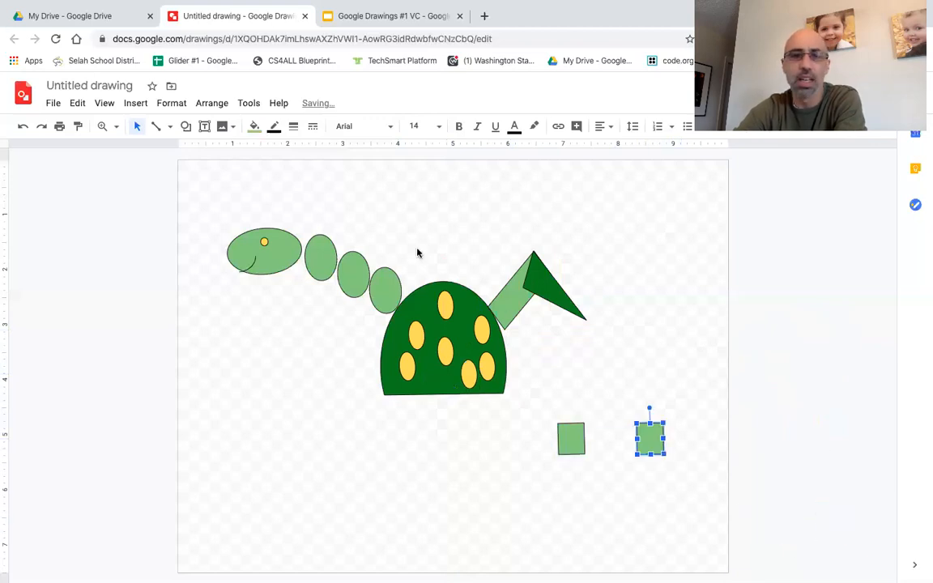
click(202, 151)
- Draw a small rounded rectangle to the right of the tail and fill it with light green
click(185, 127)
mouse_move(226, 154)
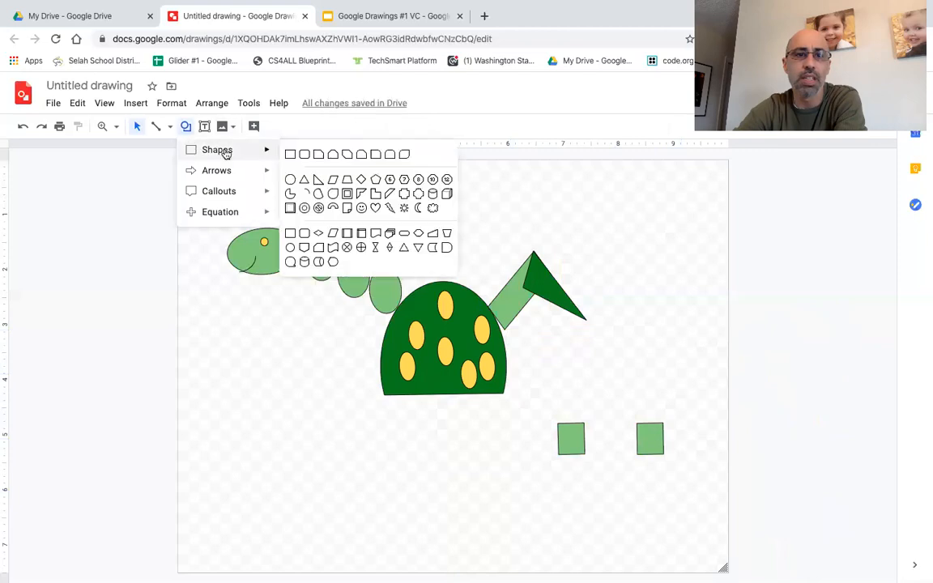
click(305, 160)
drag(664, 316, 698, 350)
click(254, 126)
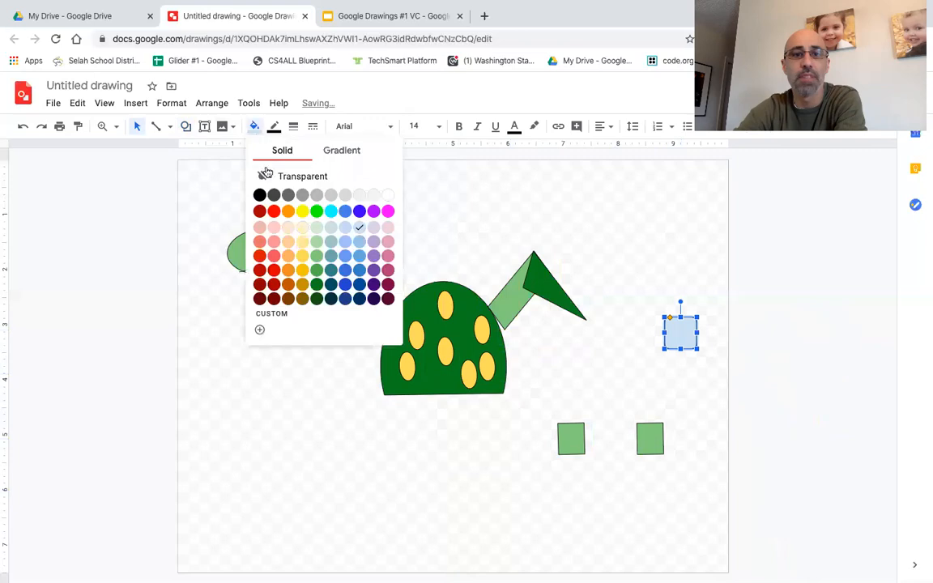
click(315, 257)
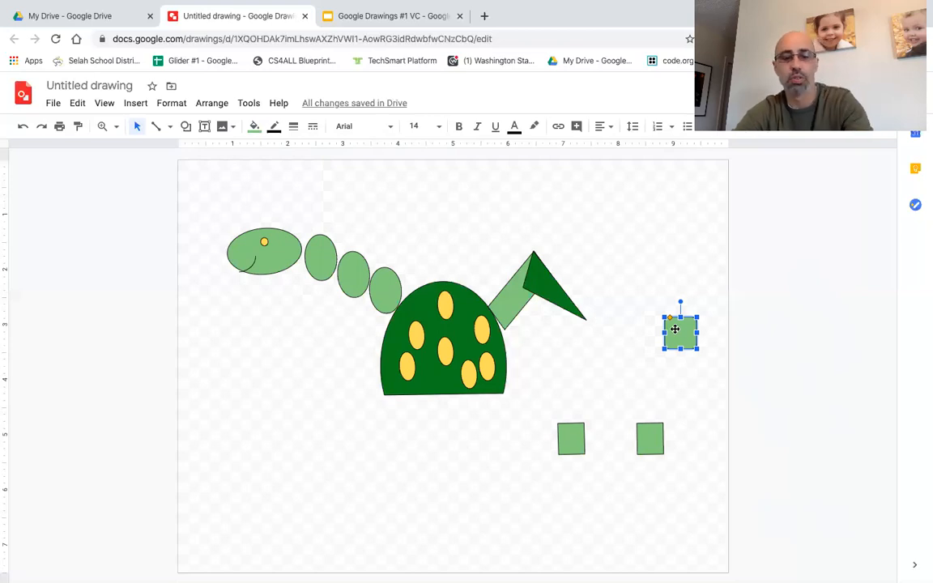
- Duplicate the rounded light green square and place the two copies under the shell's left and right sides as feet
key(ctrl+d)
drag(681, 328, 406, 410)
drag(684, 338, 480, 413)
drag(480, 414, 480, 413)
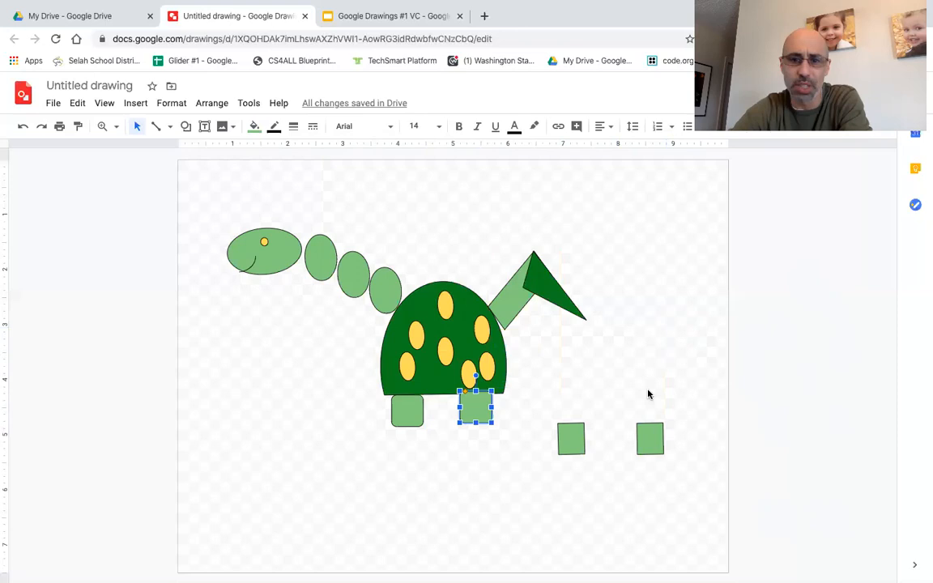
drag(476, 403, 473, 412)
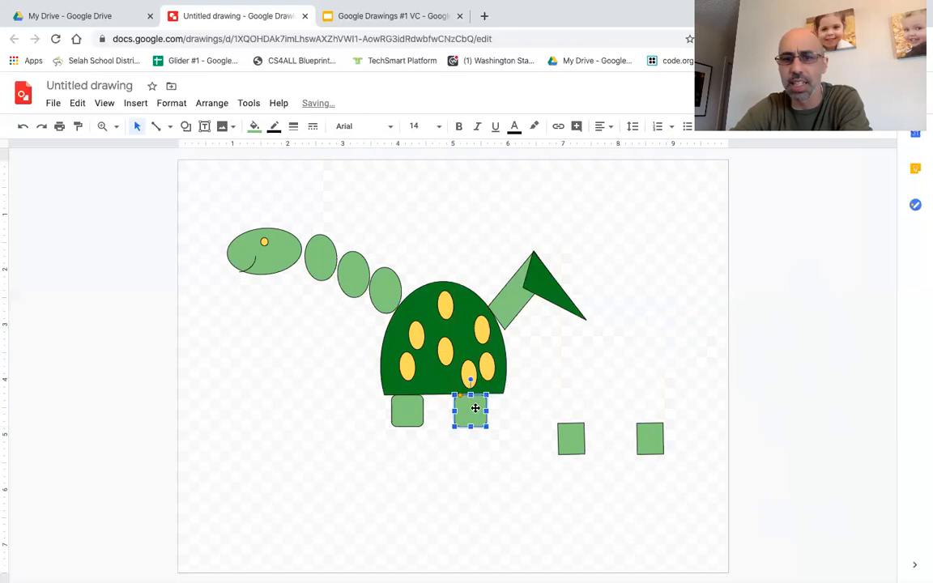
- Delete the two spare light green squares below the tail and shift the creature's rear foot toward the shell's right edge
click(572, 443)
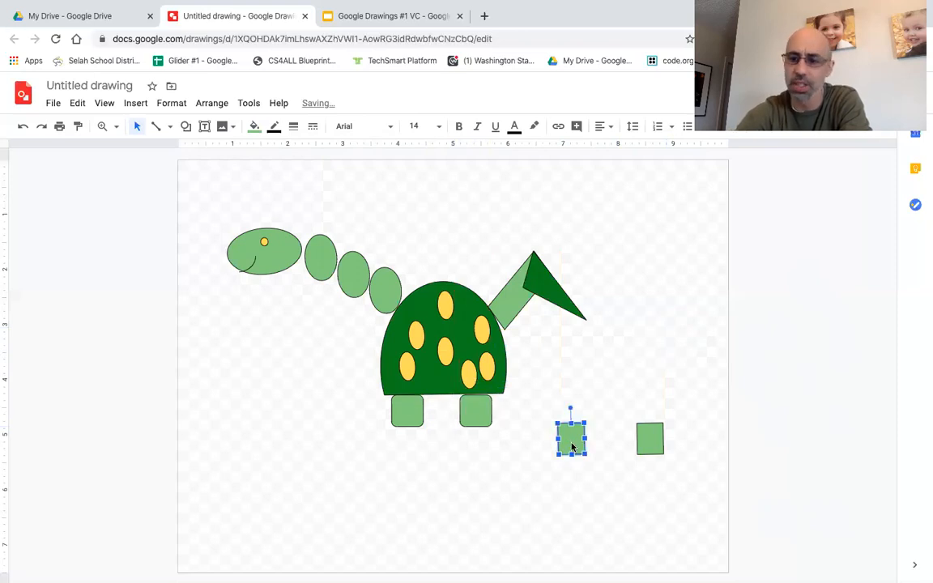
key(Delete)
click(651, 438)
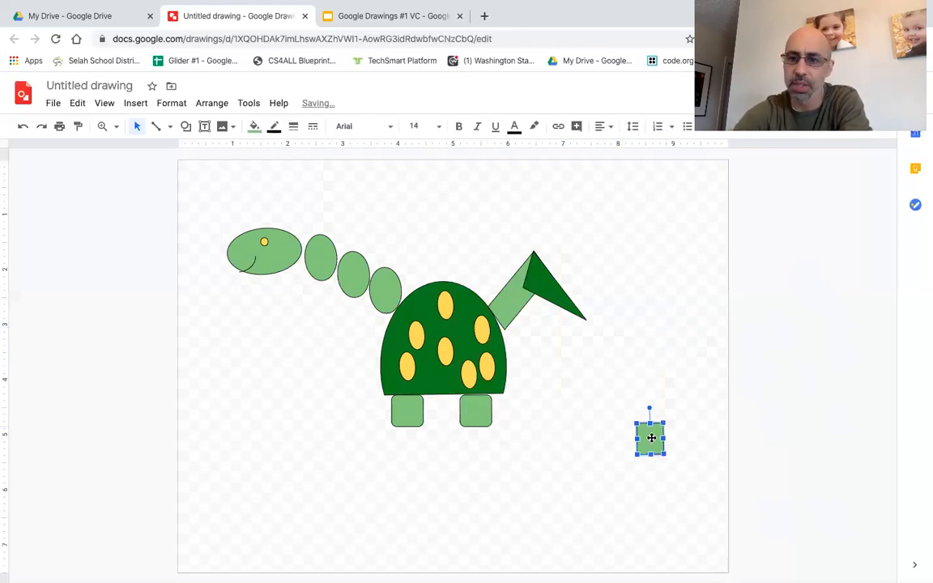
key(Delete)
drag(470, 409, 473, 408)
click(599, 409)
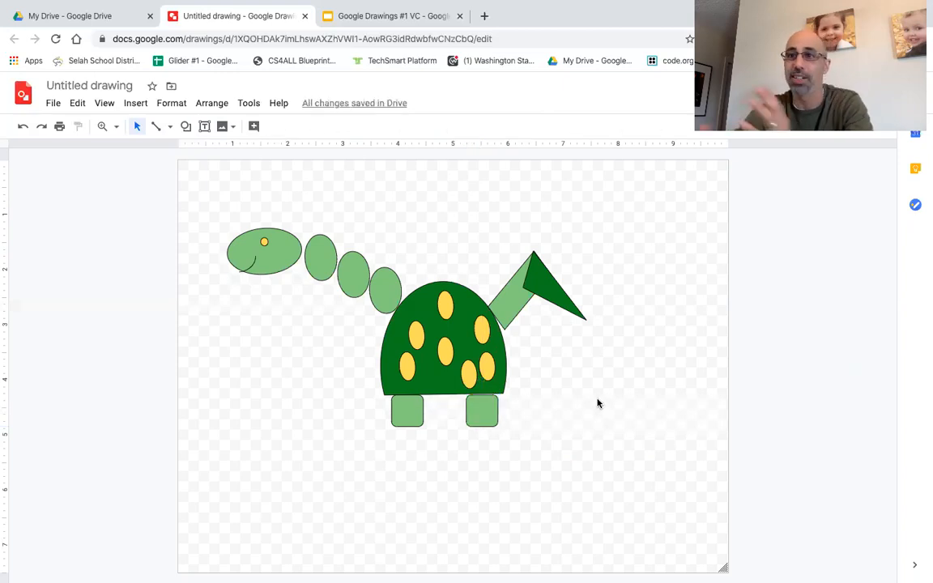
- Select all shapes of the creature, scale them down together and move them toward the lower right of the canvas
drag(196, 190, 677, 482)
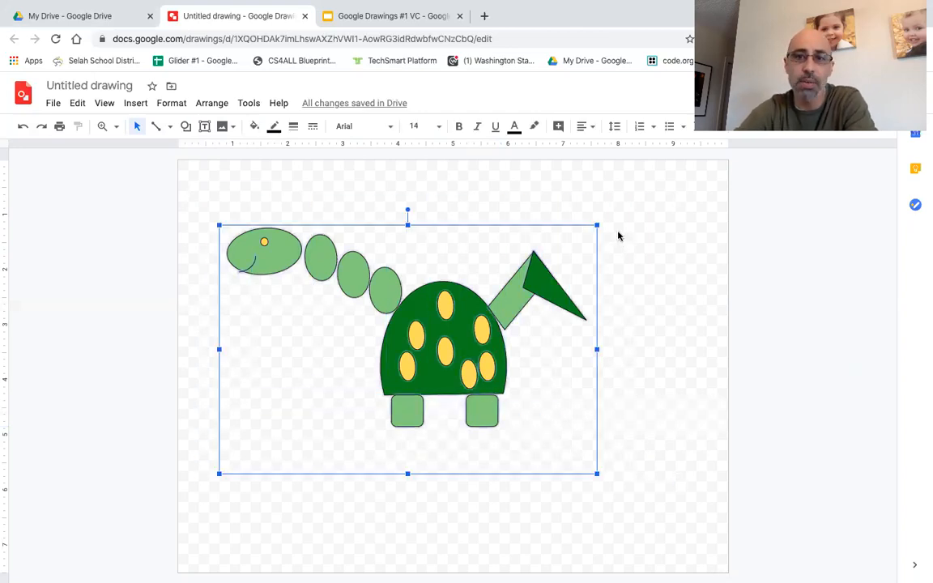
drag(597, 224, 470, 328)
drag(334, 414, 489, 434)
drag(374, 348, 347, 302)
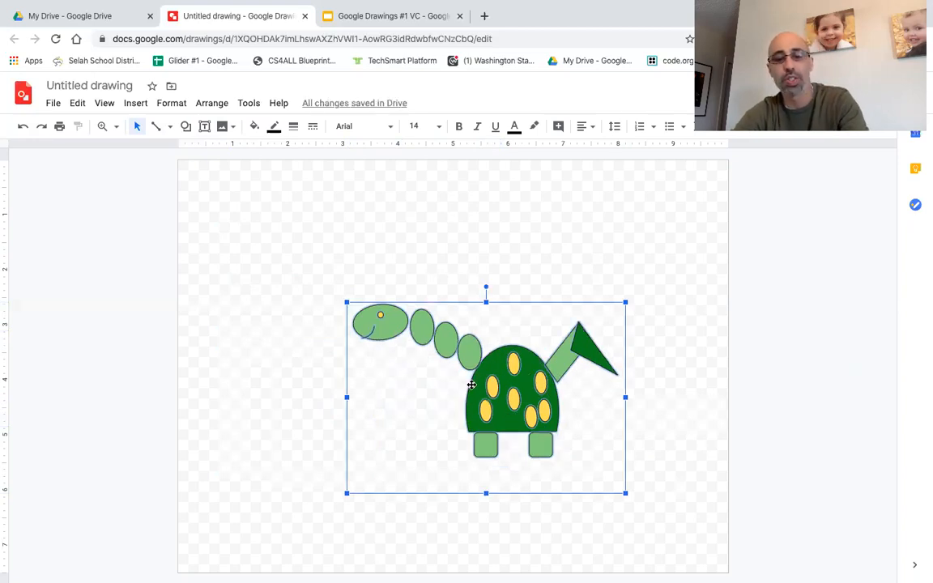
- Paste a copy of the whole creature beside the original and delete the copy
key(super+v)
drag(504, 405, 579, 412)
click(577, 262)
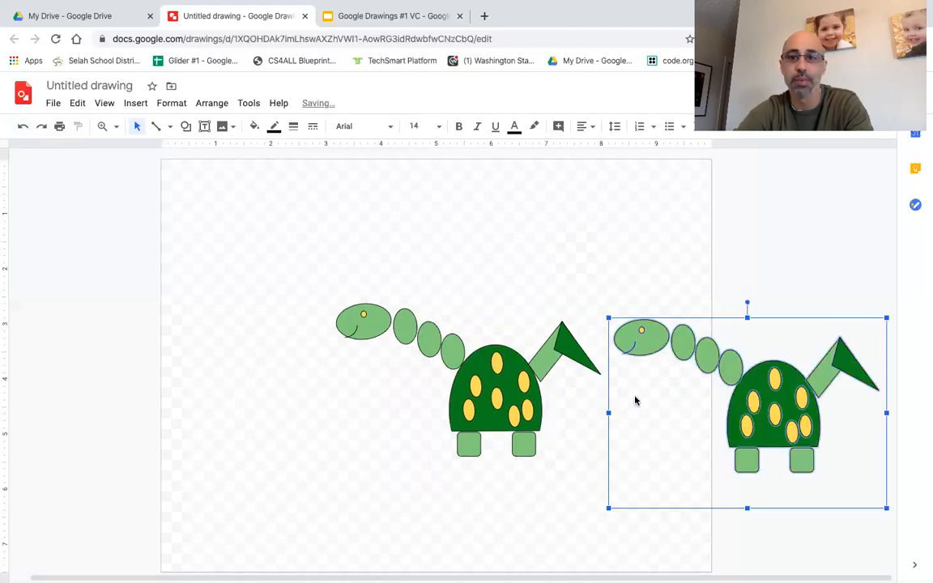
key(Delete)
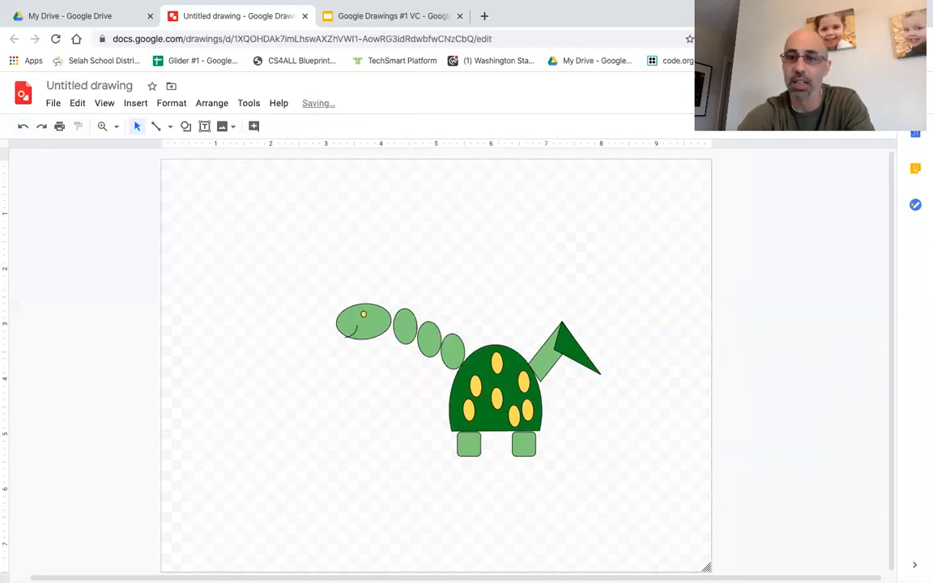
- Rotate the whole creature slightly counterclockwise as one selection and undo the rotation
drag(334, 278, 599, 451)
drag(469, 285, 430, 292)
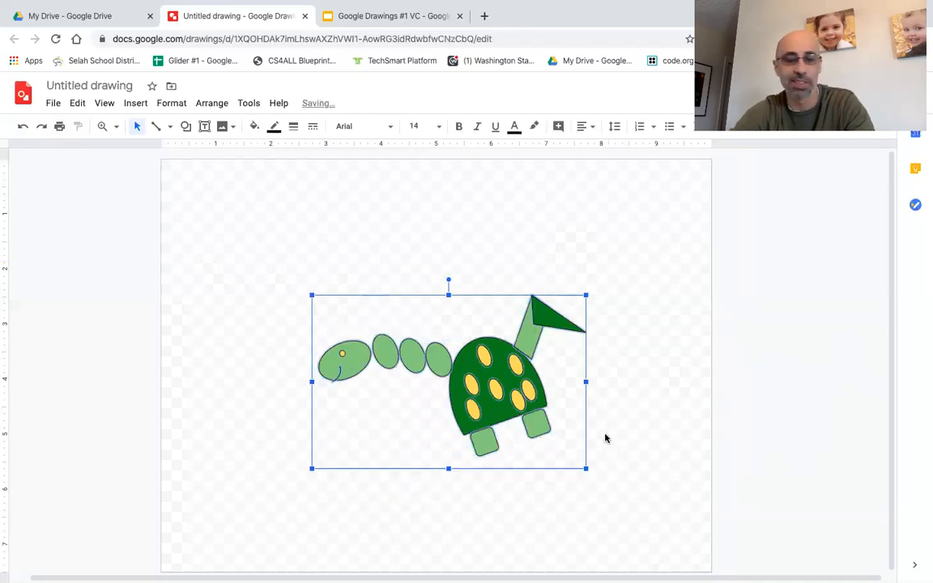
click(21, 126)
click(251, 218)
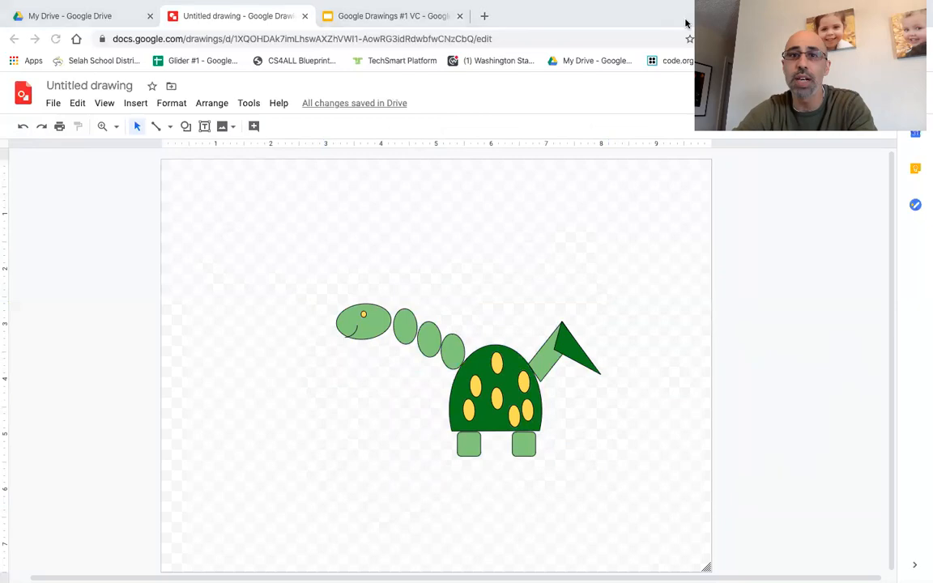
- Search the web for "forest background" images and insert the picture of the mossy green forest floor between tree trunks
click(221, 127)
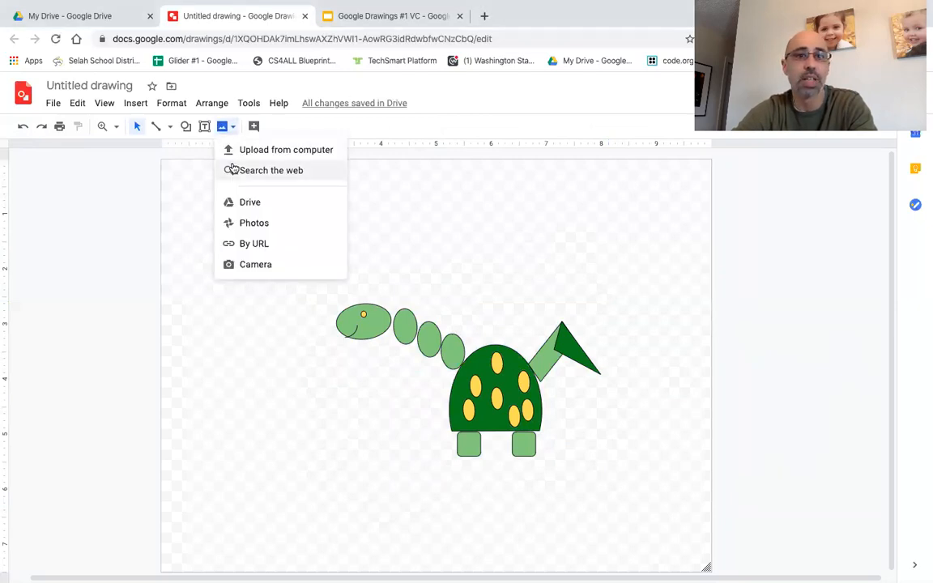
click(233, 170)
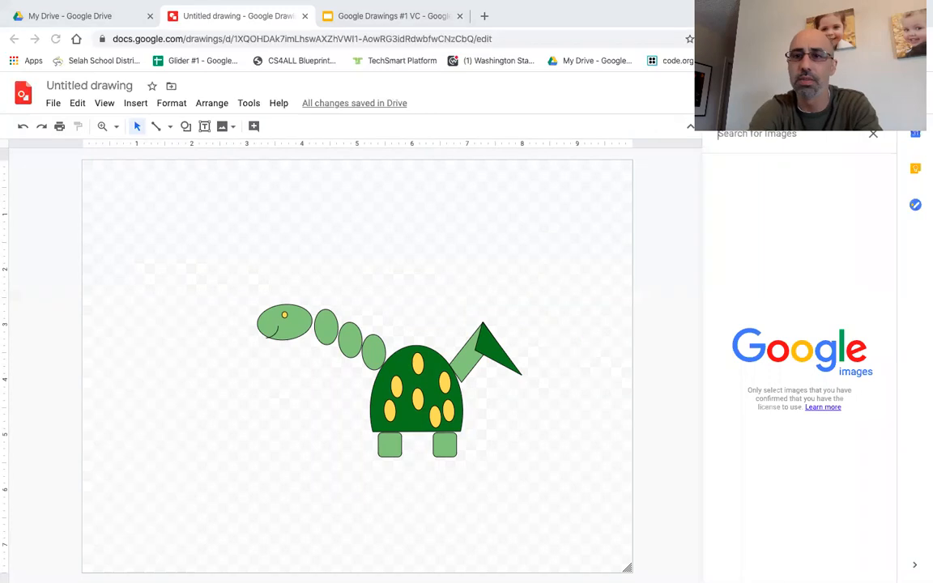
click(756, 135)
text(forest)
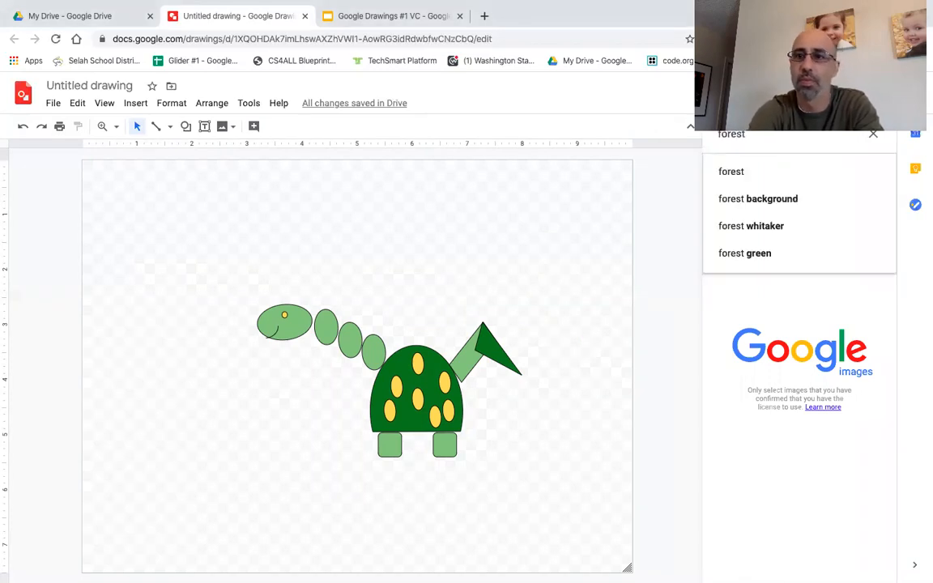
click(782, 198)
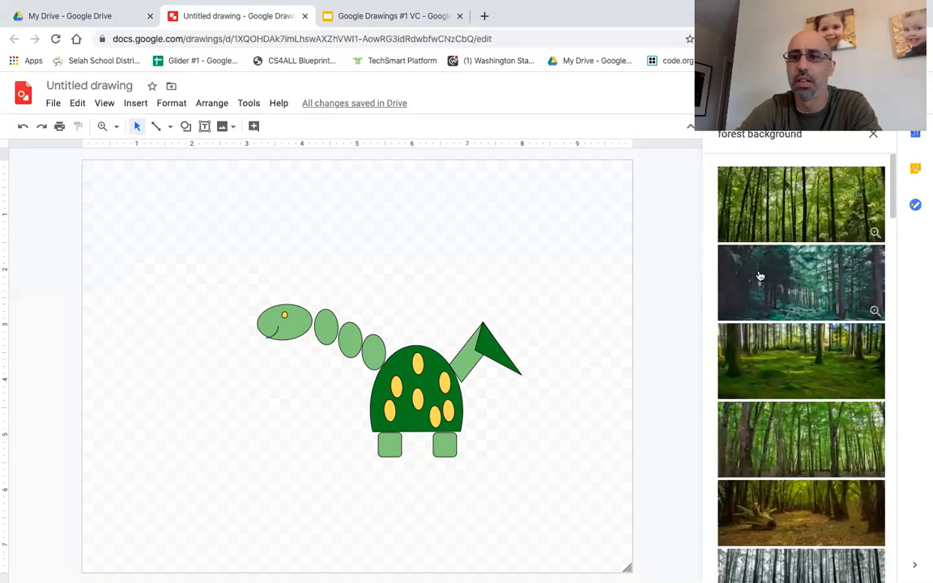
click(796, 367)
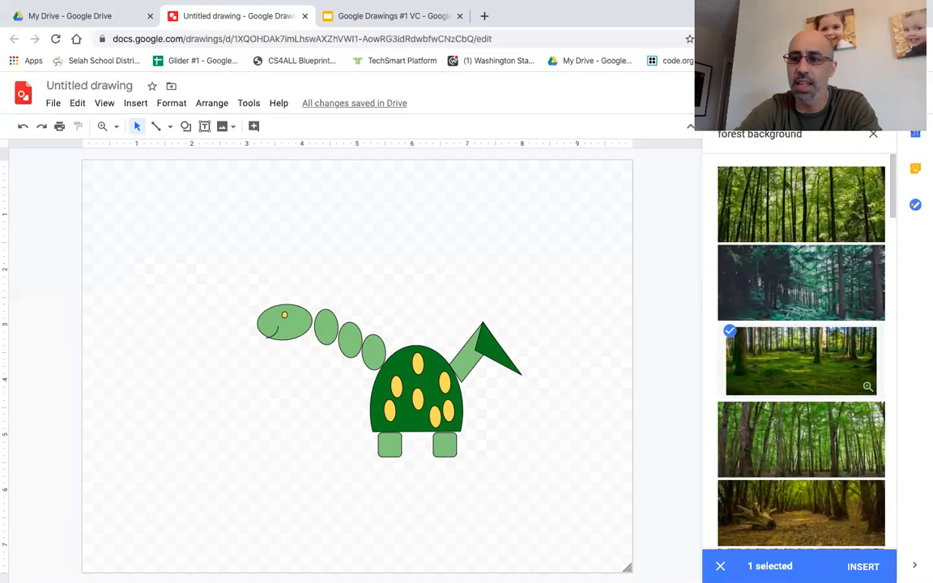
click(863, 566)
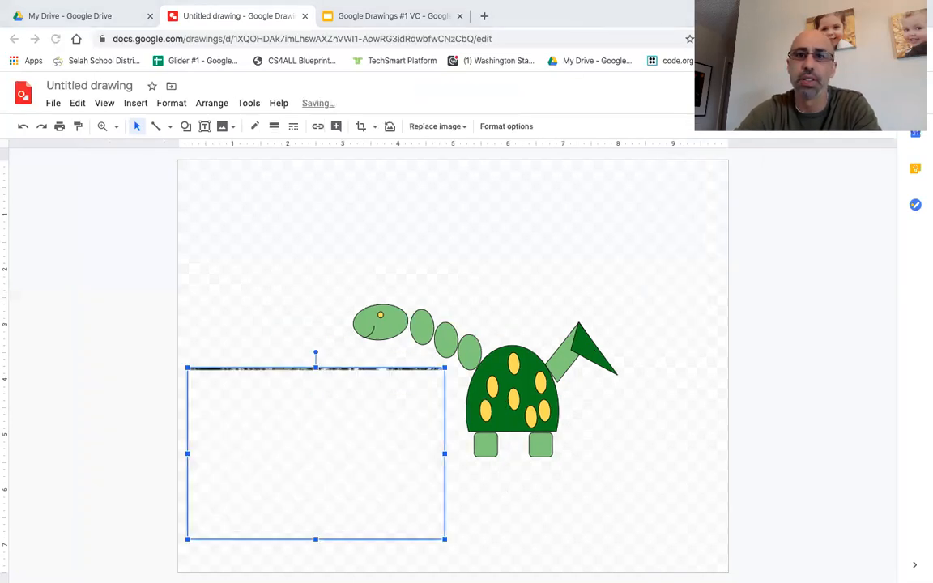
- Move the forest picture over the creature and send it backward until it lies behind all the creature's shapes
drag(375, 432, 482, 355)
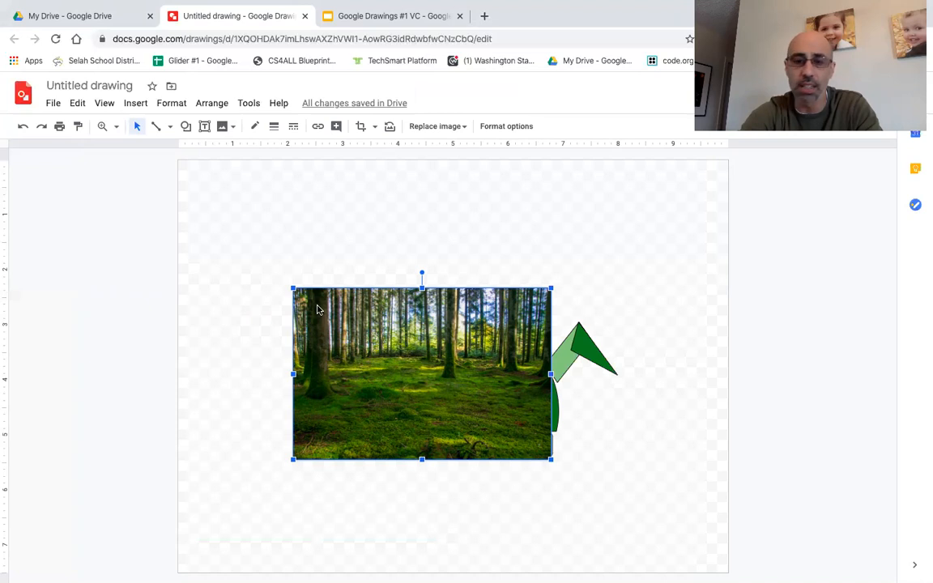
key(super+Down)
key(super+Down)
key(super+Down)
key(super+Down)
key(super+Down)
key(super+Down)
key(super+Down)
key(super+Down)
key(super+Down)
key(super+Down)
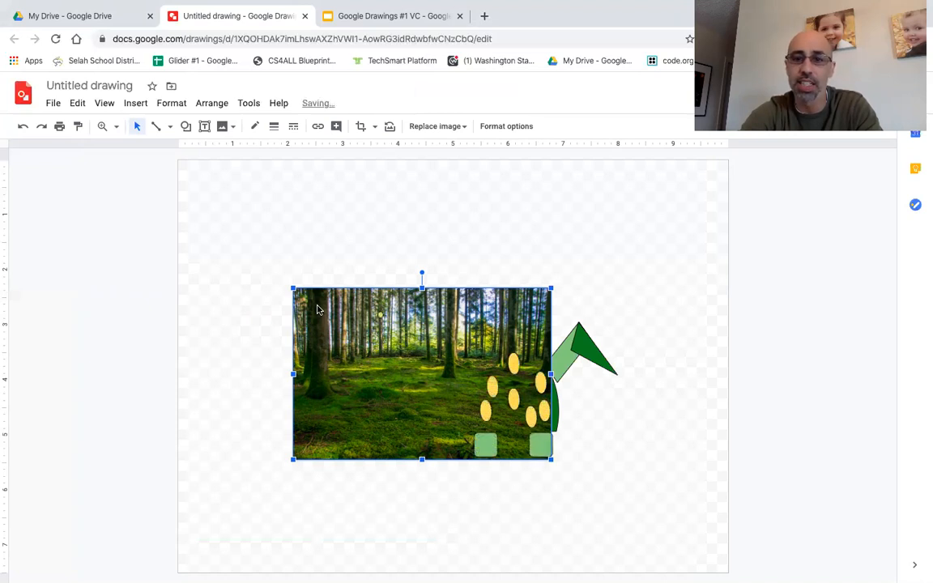
key(super+Down)
key(super+Down)
key(super+Down)
key(super+Down)
key(super+Down)
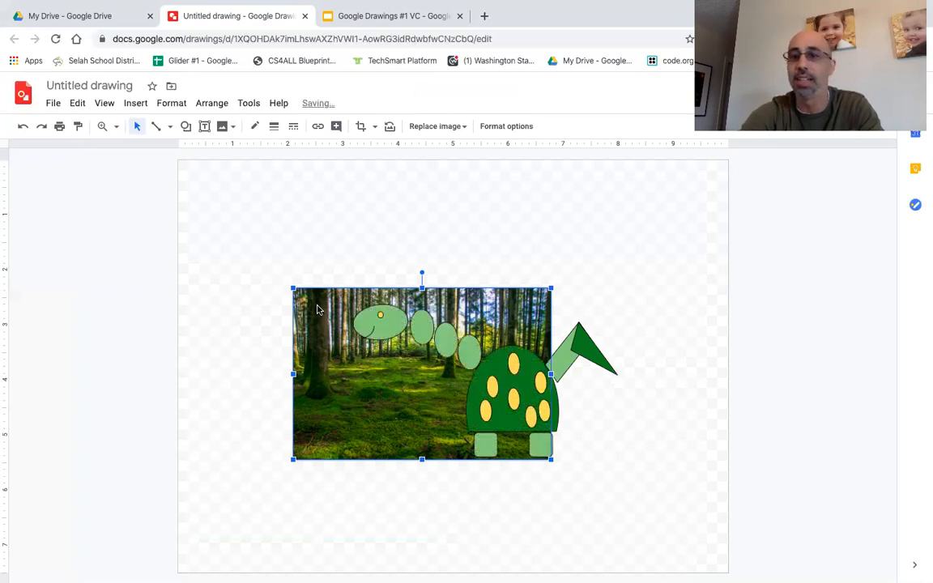
- Enlarge the forest picture on all sides so it covers nearly the entire canvas
drag(587, 272, 721, 199)
drag(312, 435, 216, 547)
drag(443, 549, 444, 567)
drag(706, 384, 719, 386)
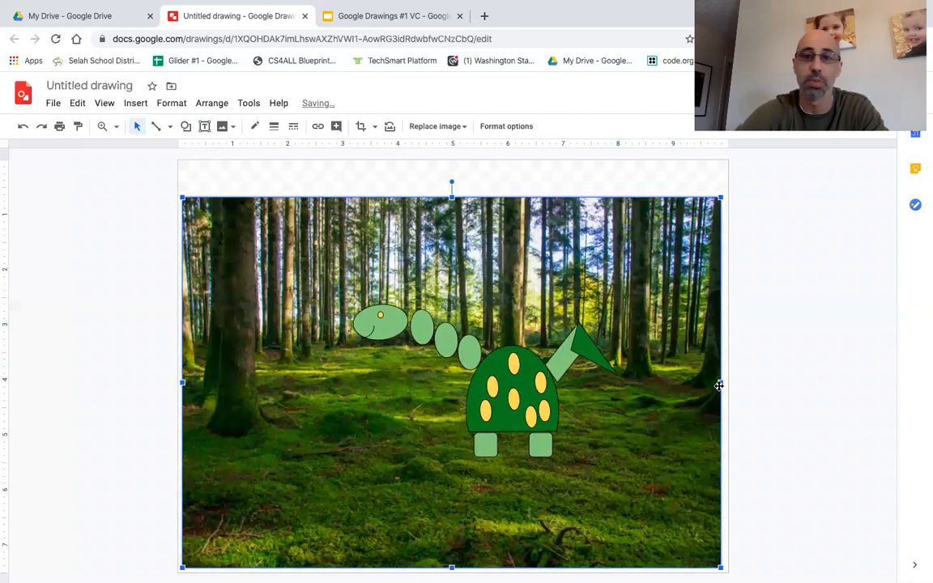
drag(451, 196, 446, 161)
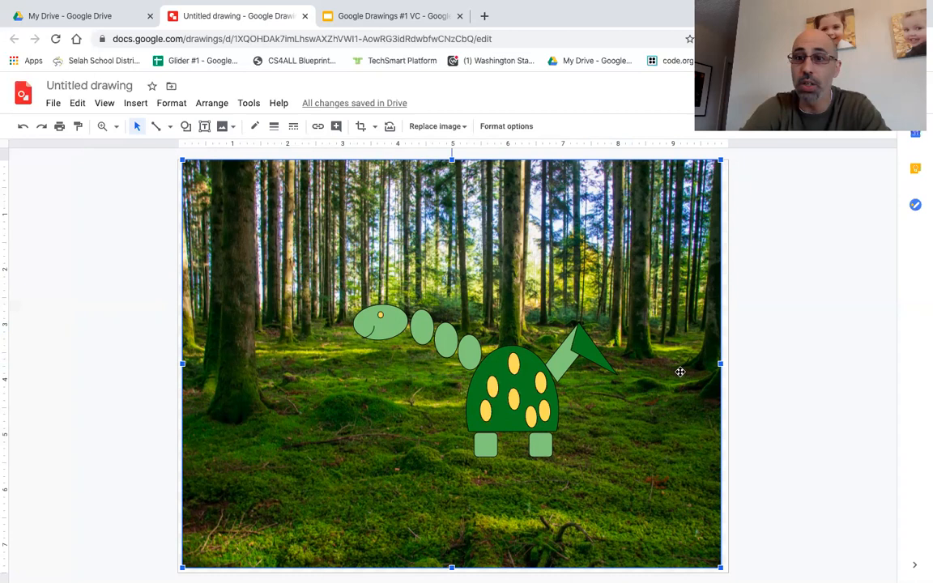
- Move the forest picture off the canvas to the left and reposition the whole creature lower and farther left
drag(639, 371, 158, 366)
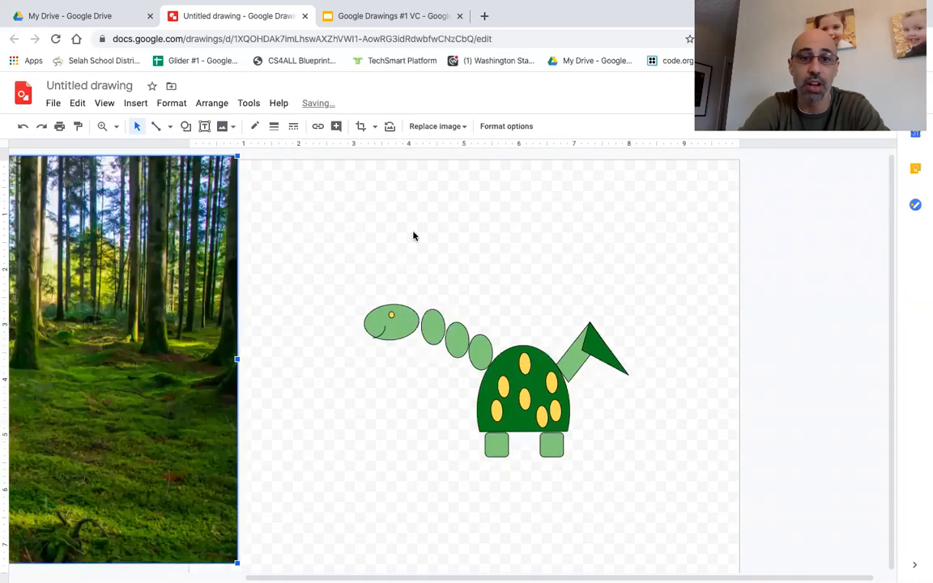
drag(352, 294, 643, 476)
drag(523, 405, 453, 478)
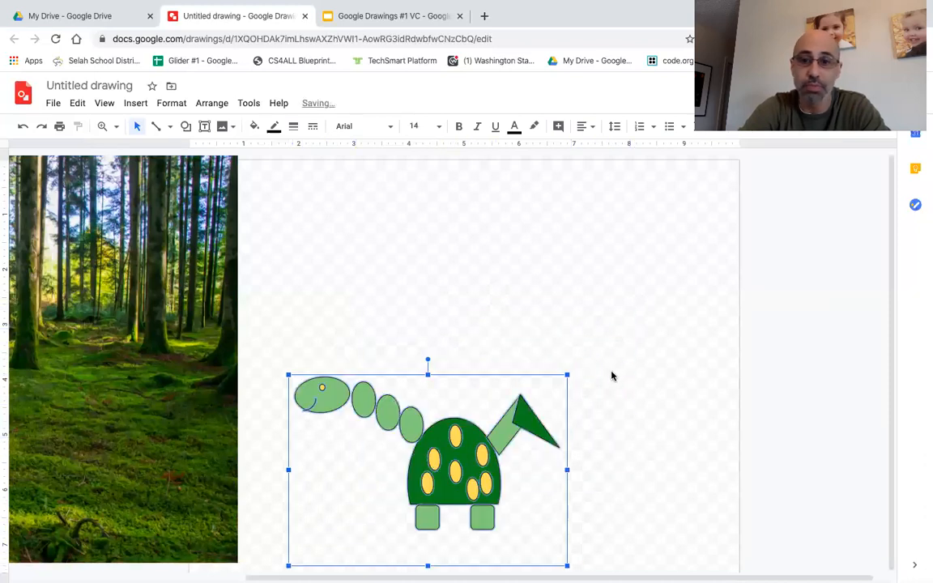
- Enlarge the whole creature slightly and move the forest picture back onto the canvas behind it
drag(579, 358, 581, 351)
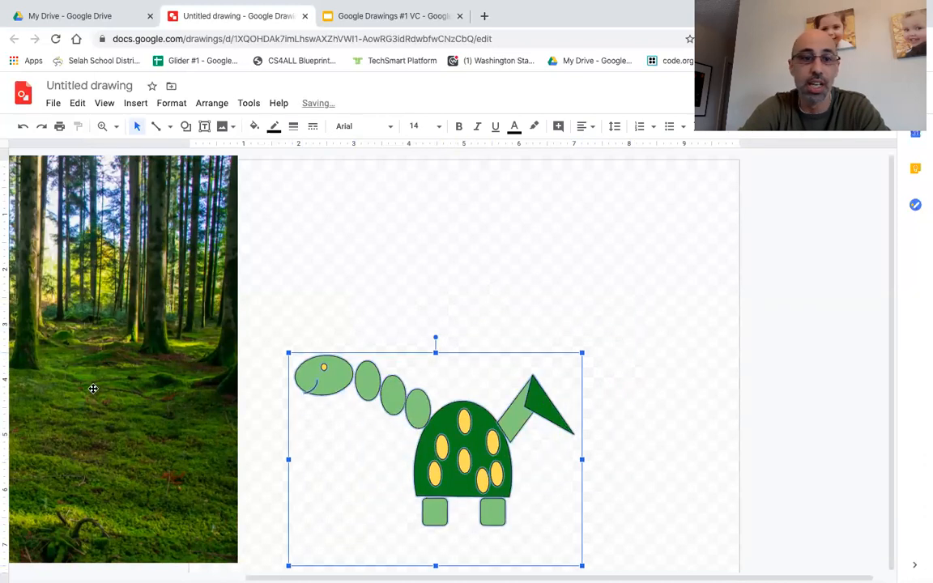
click(93, 388)
drag(80, 391, 574, 400)
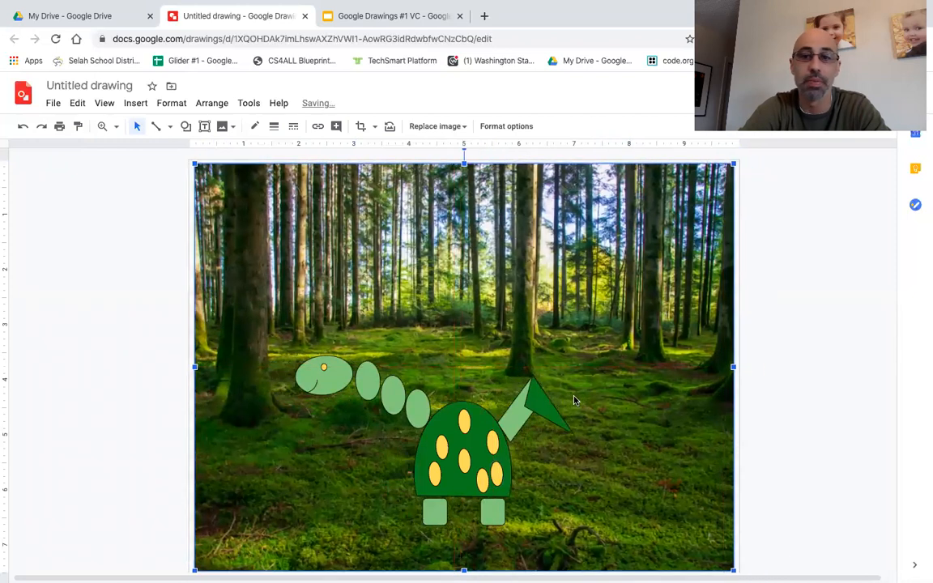